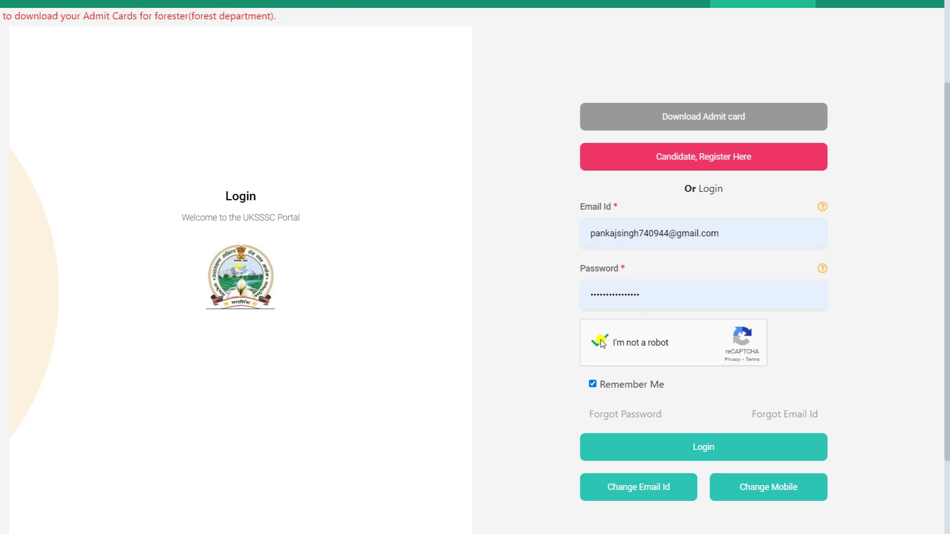
# - Log in to the candidate account and open the Posts page
pyautogui.click(654, 447)
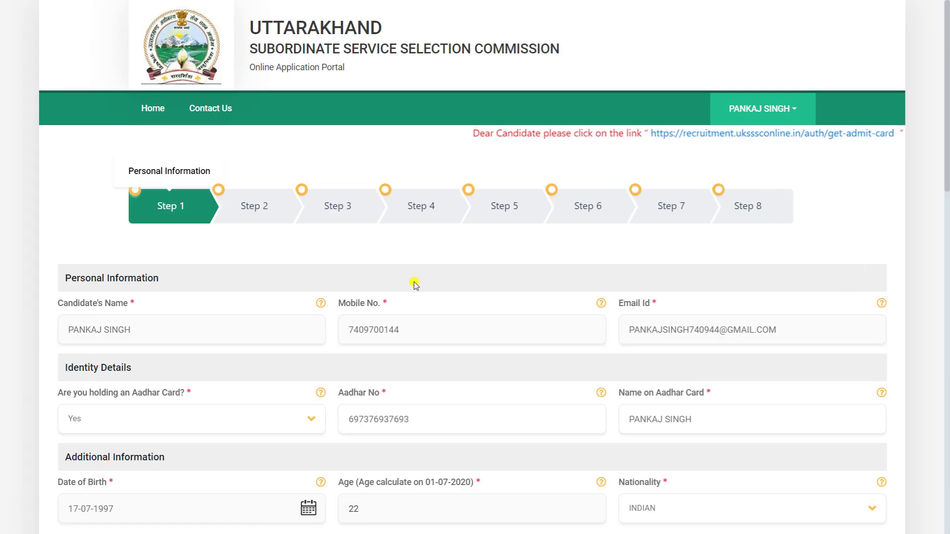
pyautogui.click(741, 109)
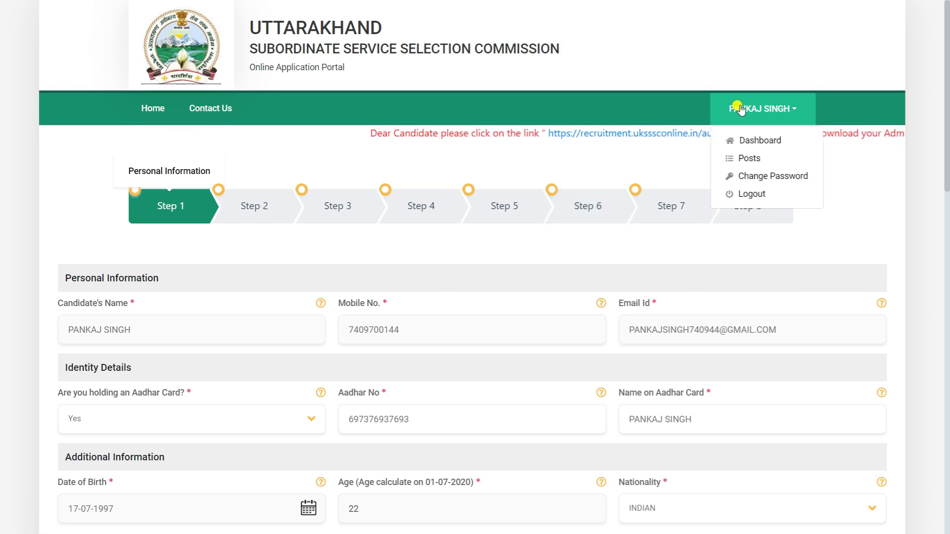
pyautogui.click(742, 158)
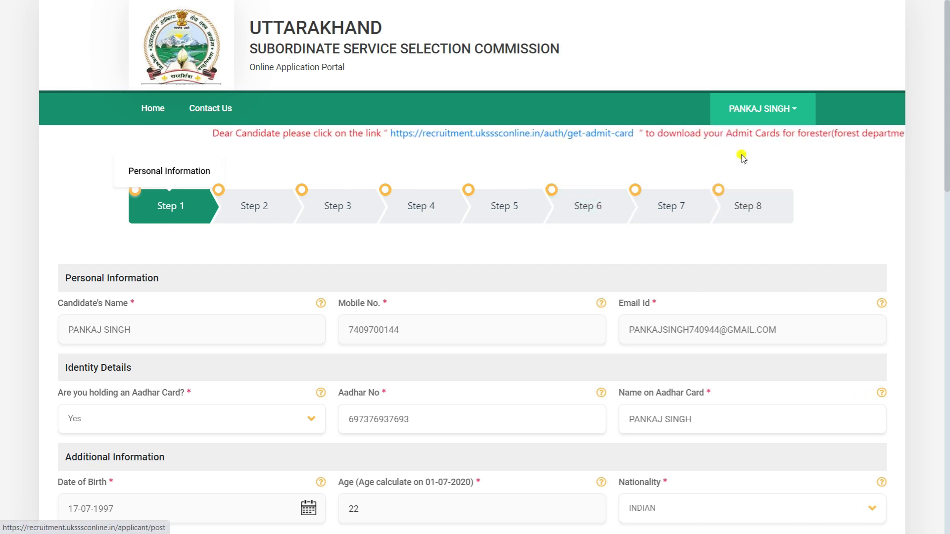
# - Start a new application for the Forest Guard advertisement 721/679/UKSSSC/2021
pyautogui.scroll(-2, 742, 158)
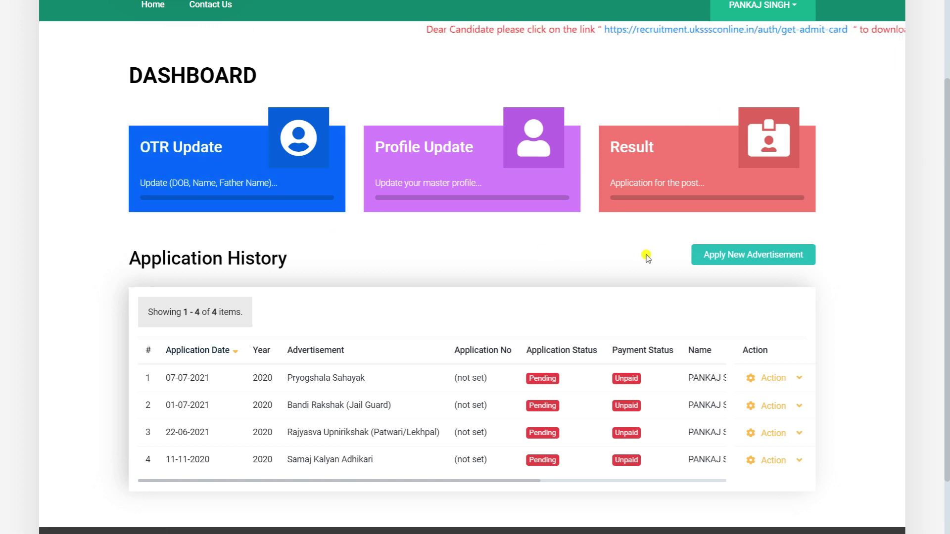
pyautogui.click(715, 265)
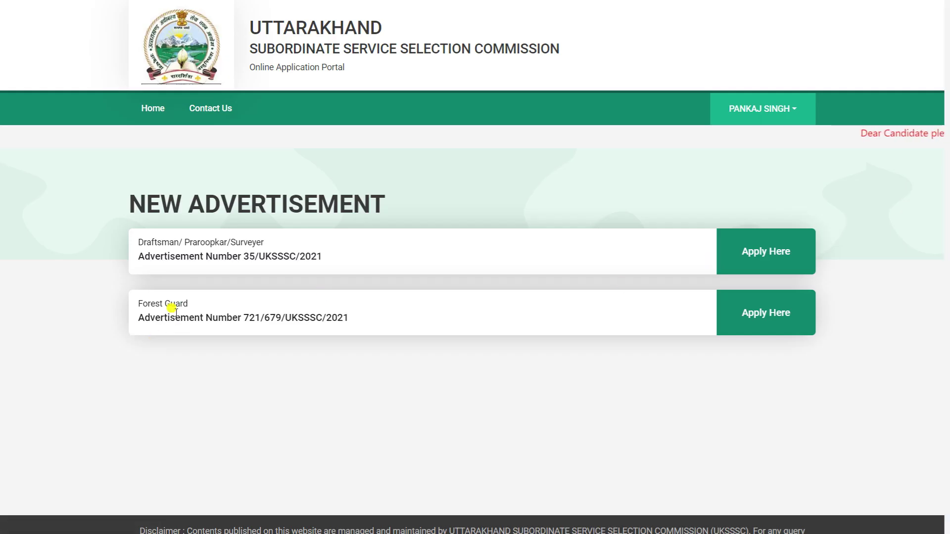
pyautogui.click(745, 326)
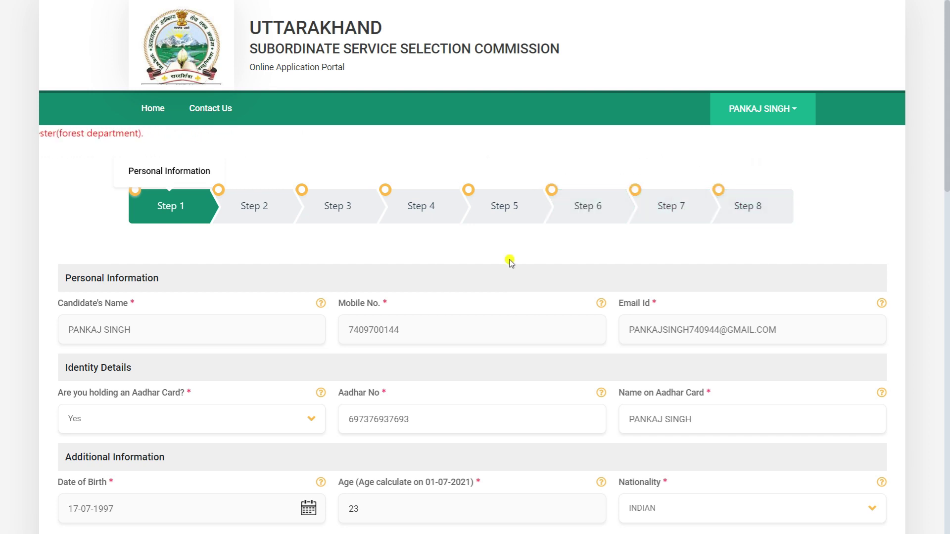
# - Review the prefilled Step 1 details down to the subcategory reservation section and save them to continue
pyautogui.scroll(-1, 511, 262)
pyautogui.scroll(-1, 510, 261)
pyautogui.scroll(-2, 512, 262)
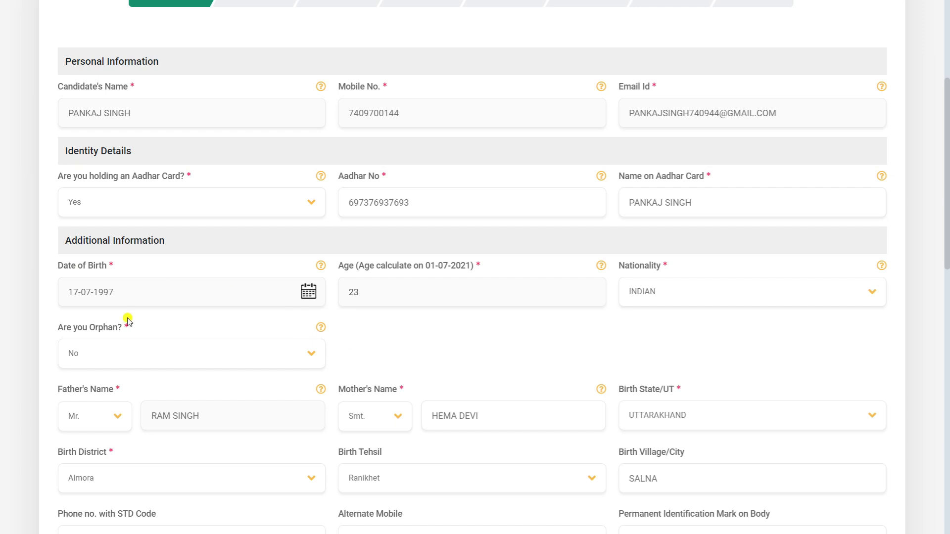
pyautogui.scroll(-13, 152, 350)
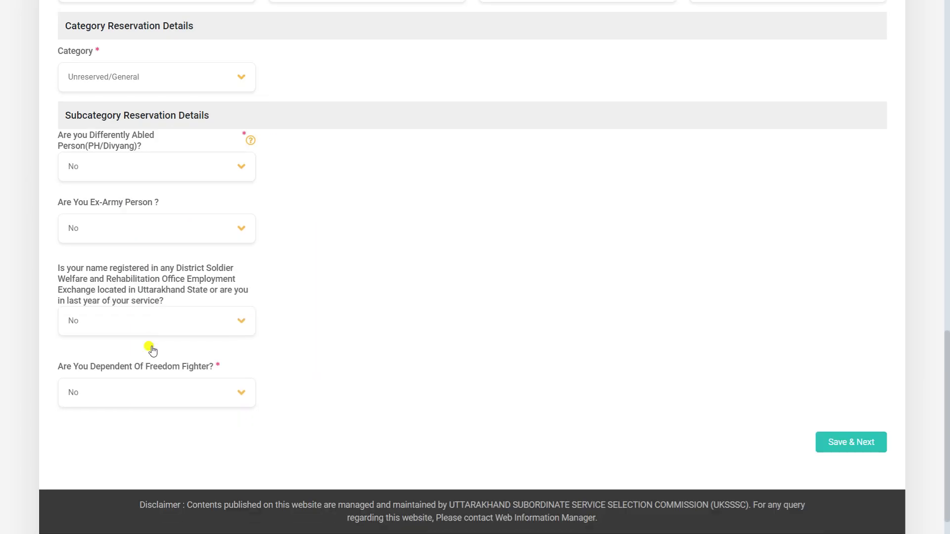
pyautogui.scroll(-1, 152, 350)
pyautogui.click(822, 408)
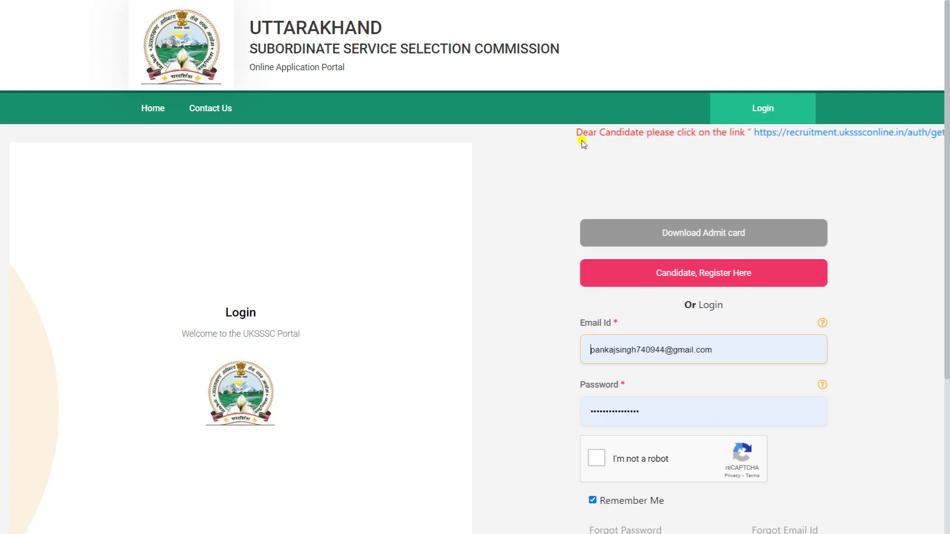
# - Open candidate registration from the login page
pyautogui.click(682, 280)
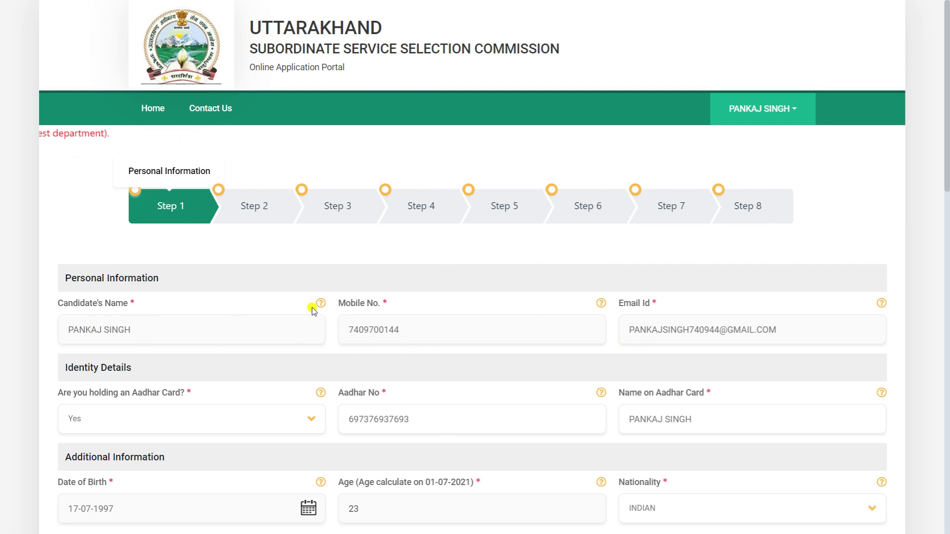
# - Set the Aadhar Card answer to No, view the Identity Type options, and return the answer to Yes
pyautogui.scroll(-2, 313, 310)
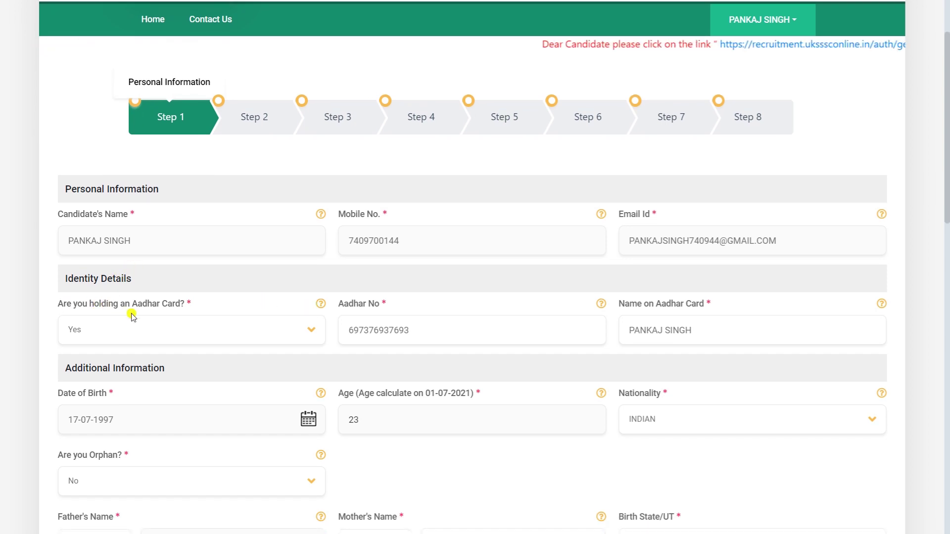
pyautogui.click(168, 329)
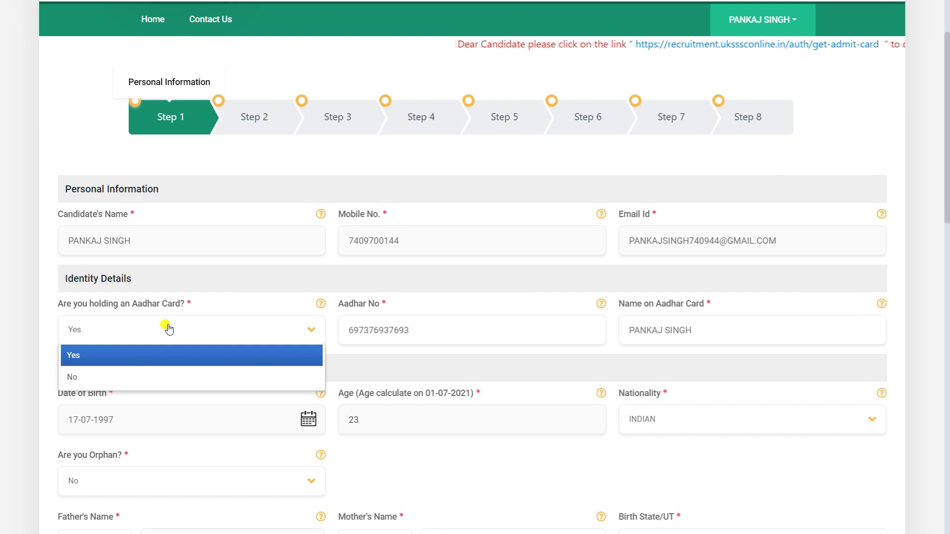
pyautogui.click(158, 376)
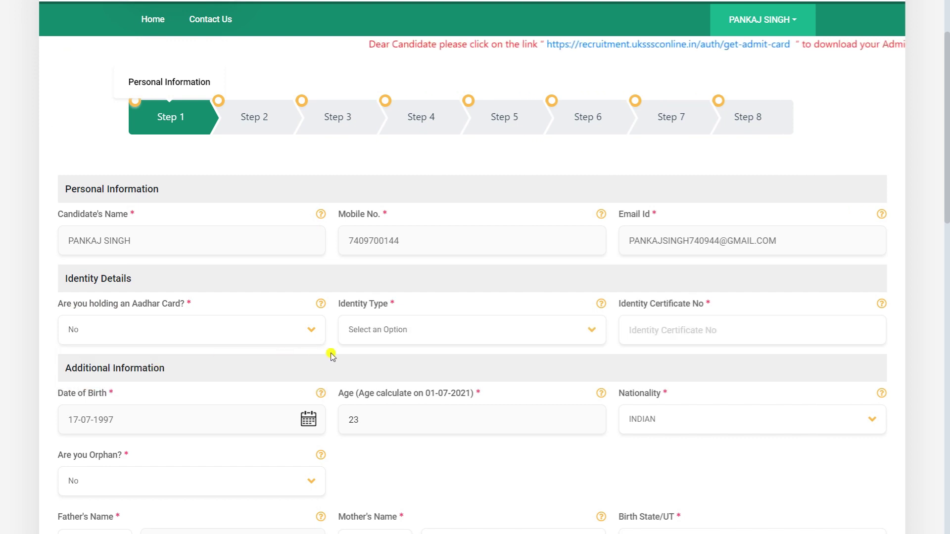
pyautogui.click(391, 330)
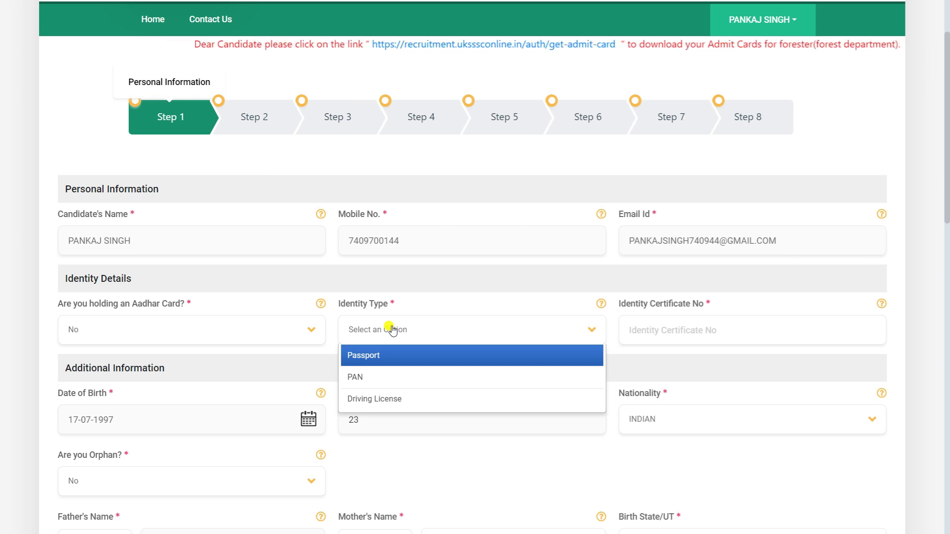
pyautogui.click(391, 329)
pyautogui.click(260, 330)
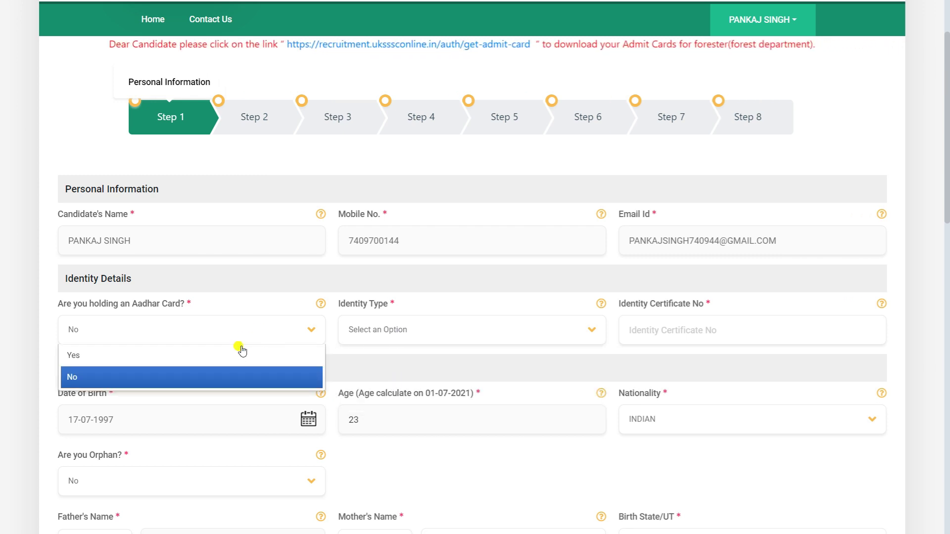
pyautogui.click(241, 354)
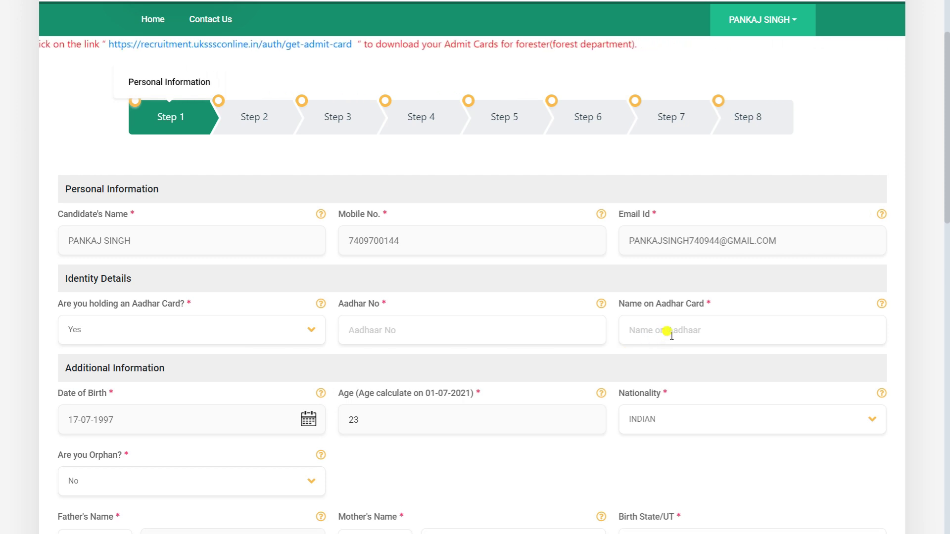
# - Examine the additional information fields, including age, orphan status, parents' names and birth state
pyautogui.scroll(-3, 666, 334)
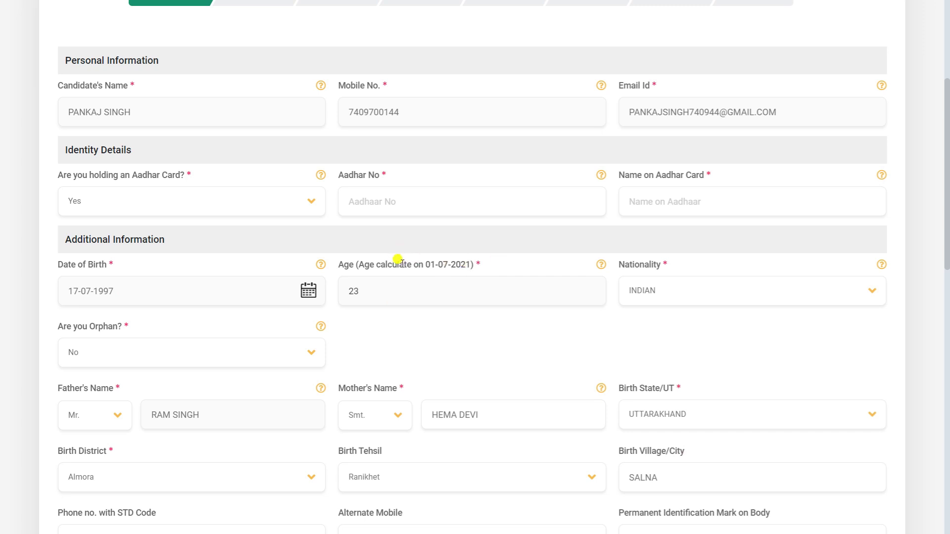
pyautogui.scroll(-2, 666, 306)
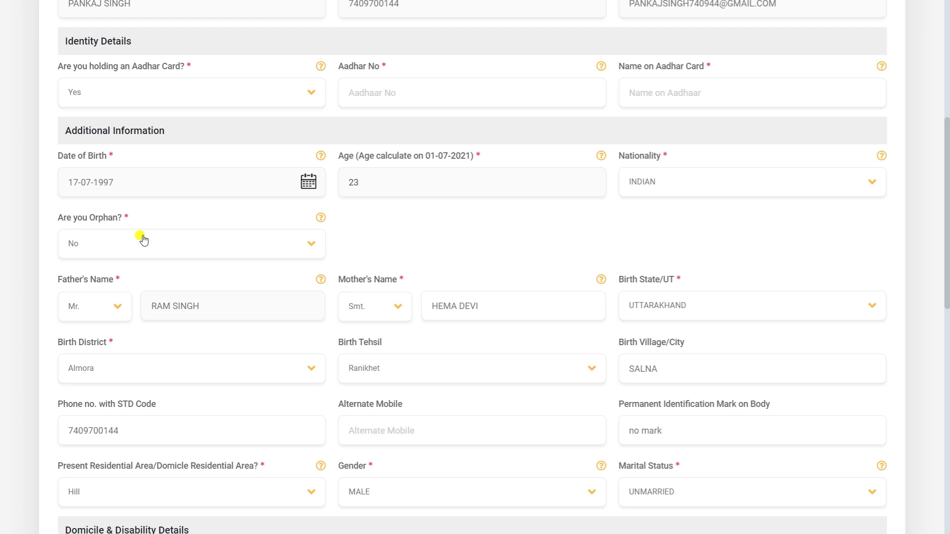
pyautogui.scroll(-2, 144, 240)
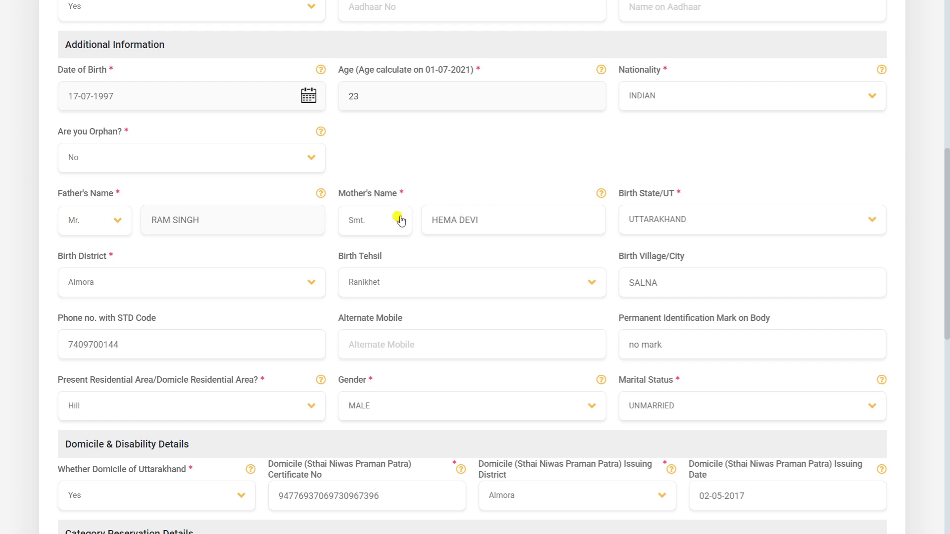
pyautogui.click(341, 228)
pyautogui.click(341, 229)
pyautogui.click(676, 219)
pyautogui.click(676, 219)
pyautogui.scroll(-2, 679, 348)
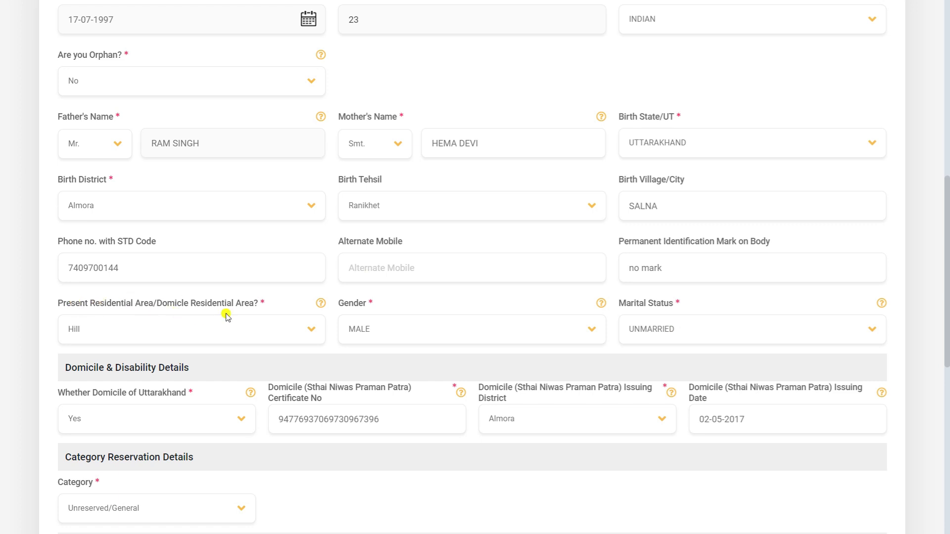
# - View the available choices for the present residential area and for Uttarakhand domicile
pyautogui.click(110, 337)
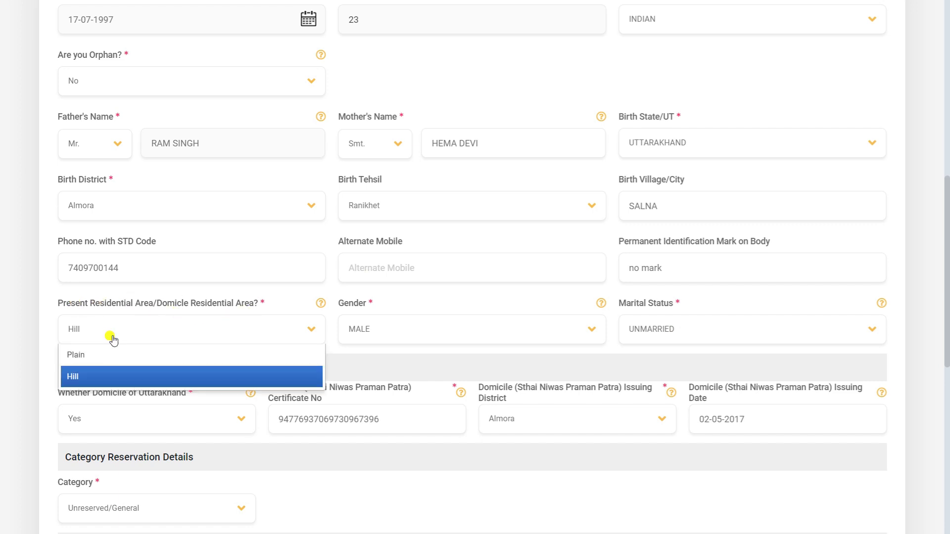
pyautogui.click(110, 337)
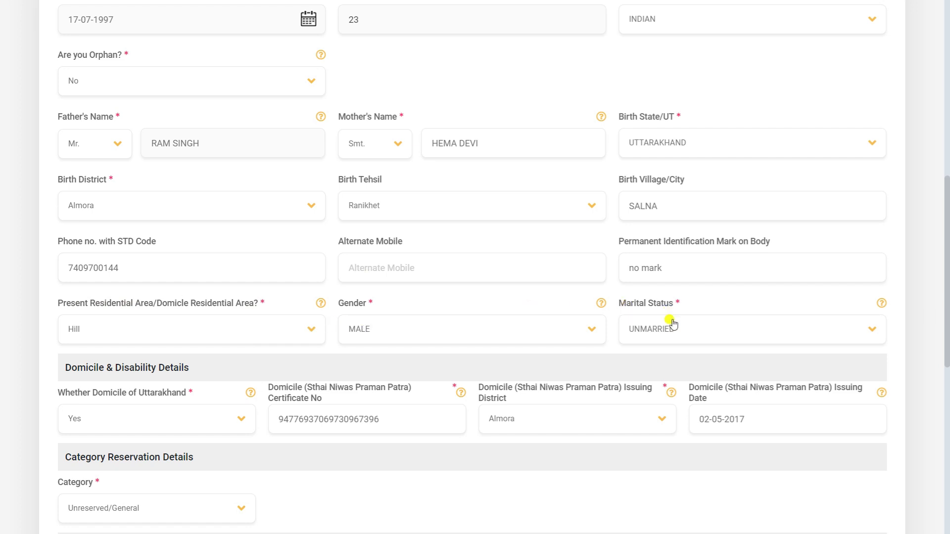
pyautogui.scroll(-3, 140, 340)
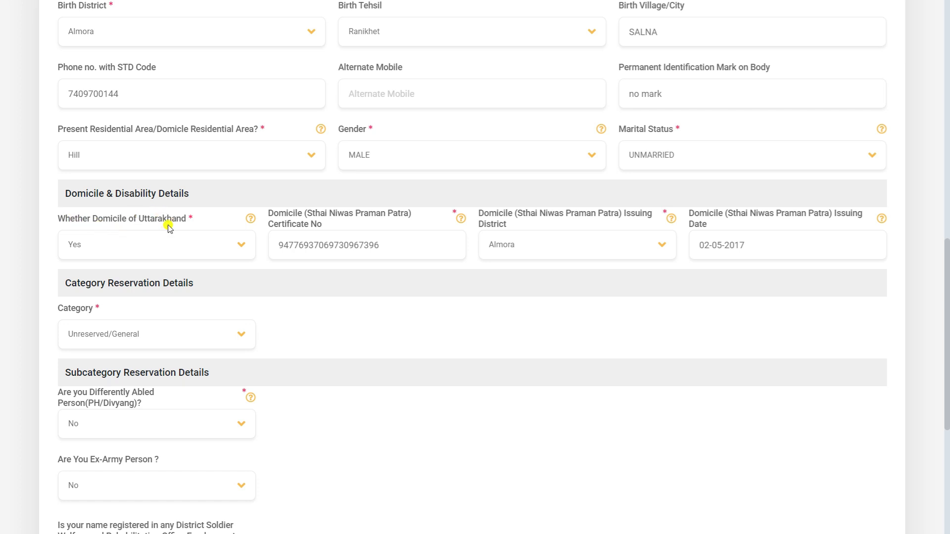
pyautogui.click(168, 242)
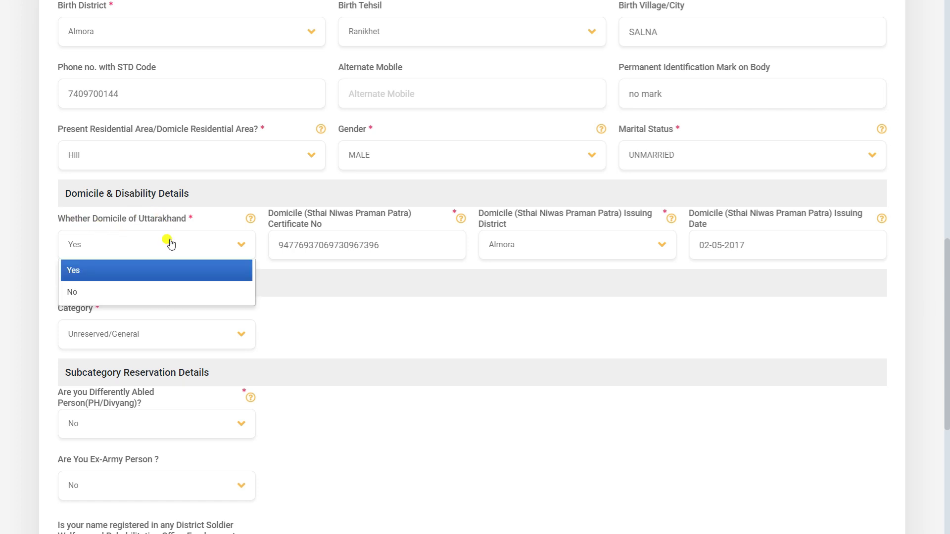
pyautogui.click(161, 246)
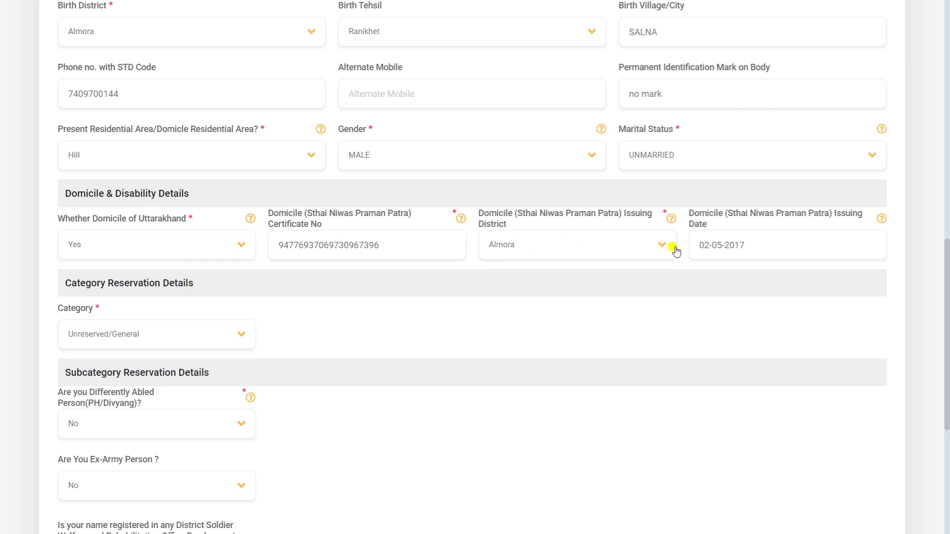
# - Set Whether Domicile of Uttarakhand to No
pyautogui.click(209, 246)
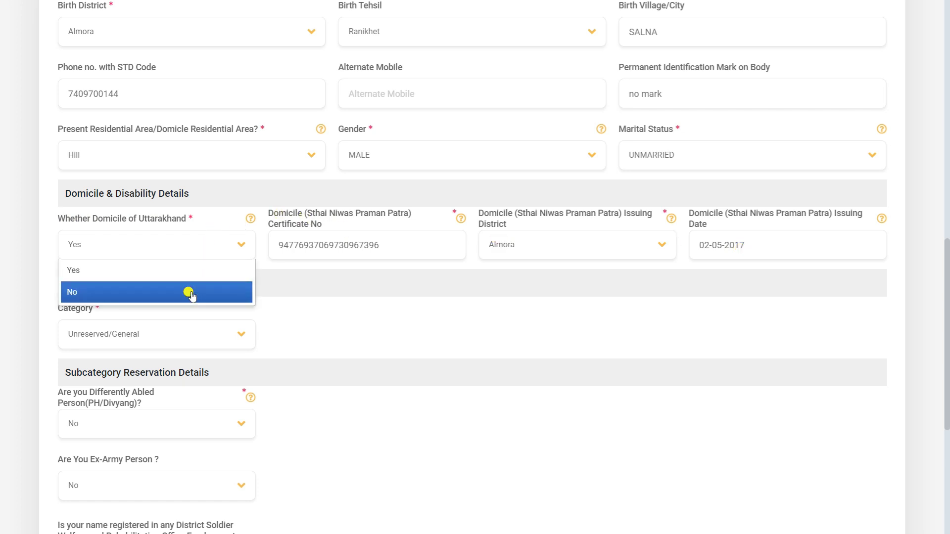
pyautogui.click(192, 293)
pyautogui.scroll(-2, 192, 295)
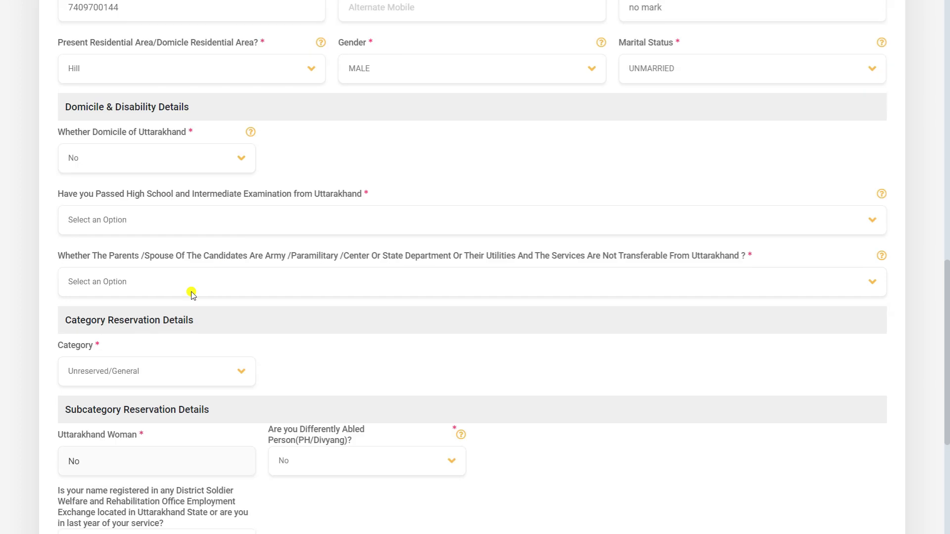
# - Try Yes for having passed High School and Intermediate from Uttarakhand, and change the answer to No
pyautogui.click(188, 218)
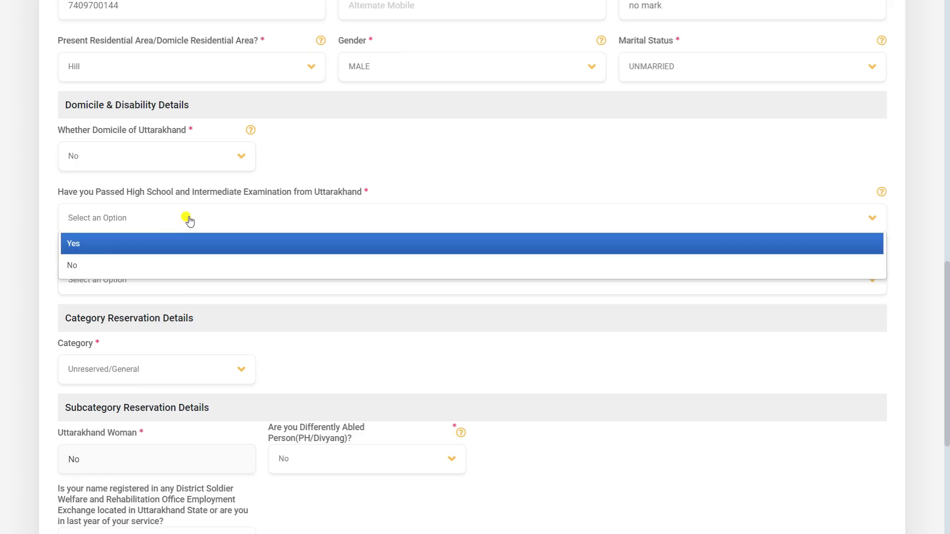
pyautogui.click(169, 245)
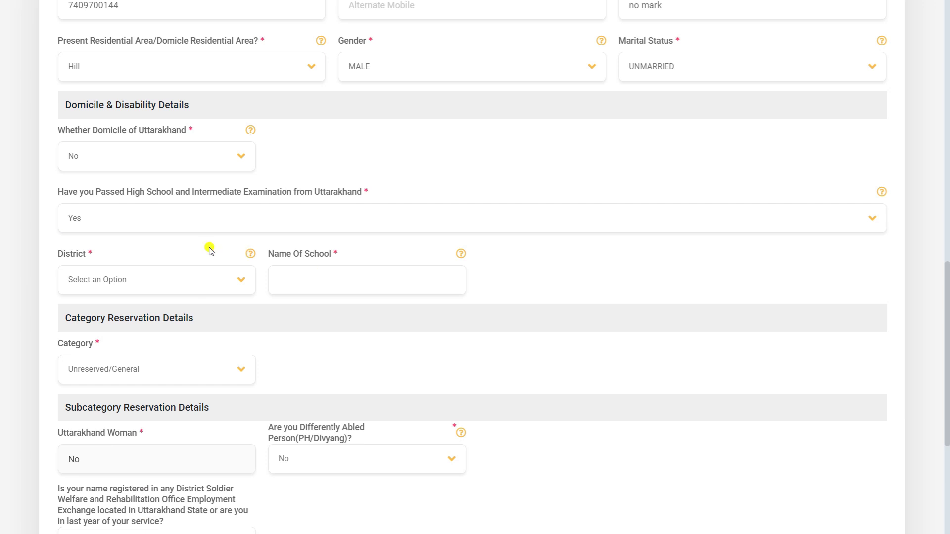
pyautogui.click(180, 211)
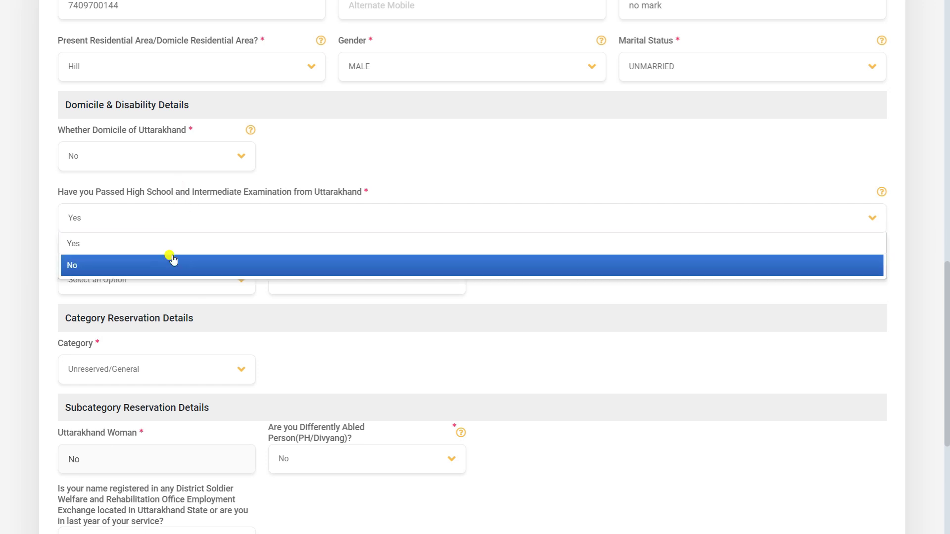
pyautogui.click(173, 261)
# - Answer No to the parents' or spouse's non-transferable government service question, and change the answer to Yes
pyautogui.scroll(-2, 171, 254)
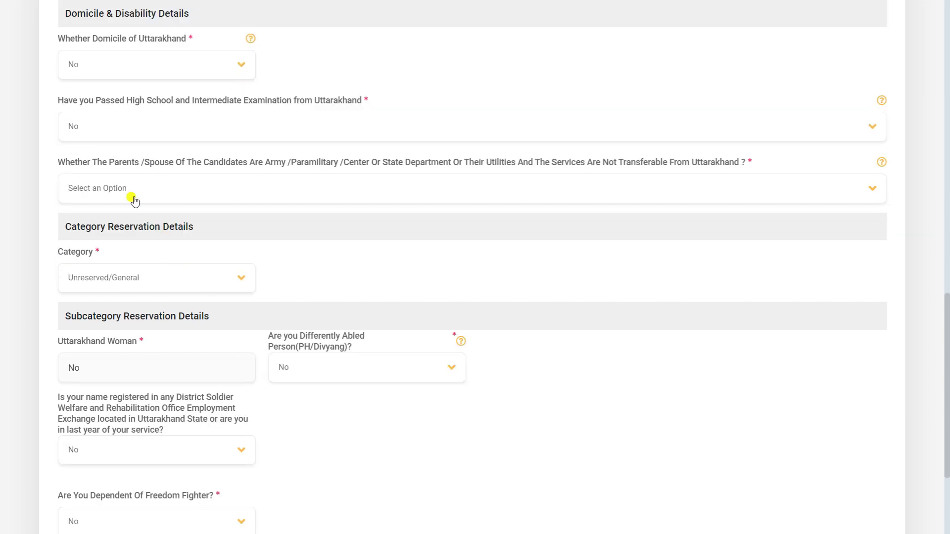
pyautogui.click(193, 195)
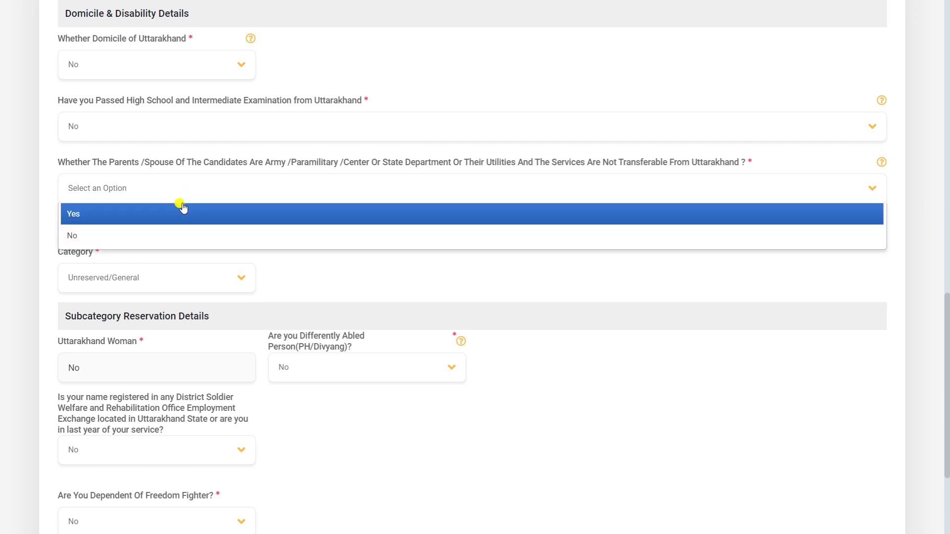
pyautogui.click(179, 237)
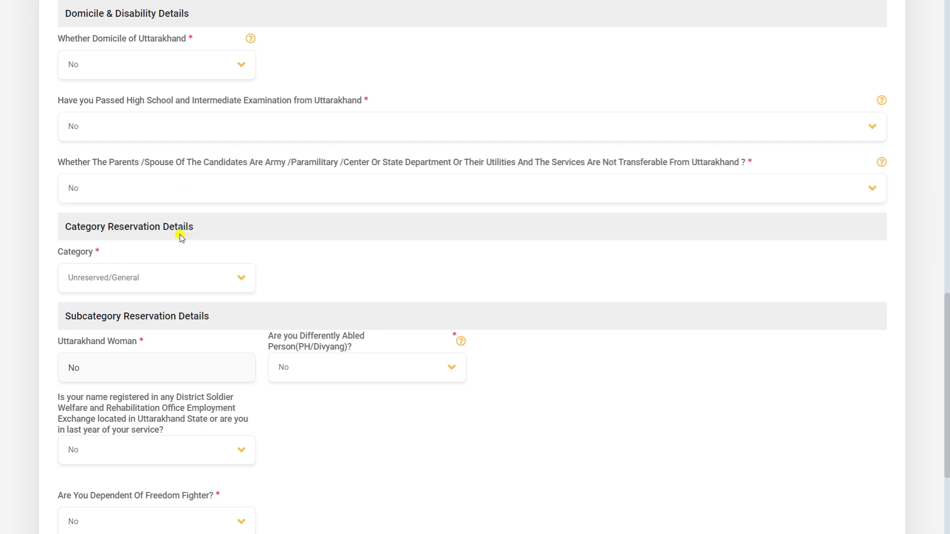
pyautogui.scroll(1, 180, 238)
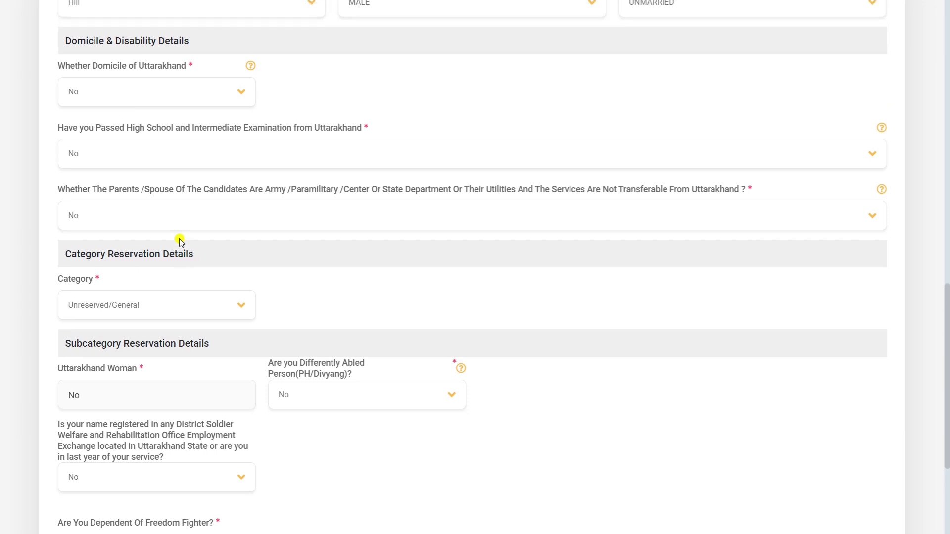
pyautogui.click(167, 216)
pyautogui.click(153, 245)
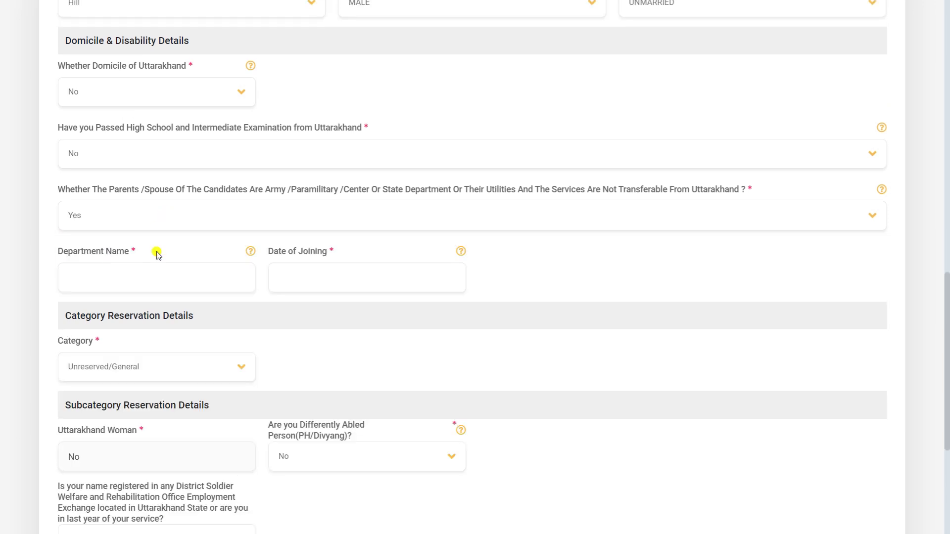
# - Answer Yes to having passed High School and Intermediate from Uttarakhand, and change Whether Domicile of Uttarakhand to Yes
pyautogui.click(161, 167)
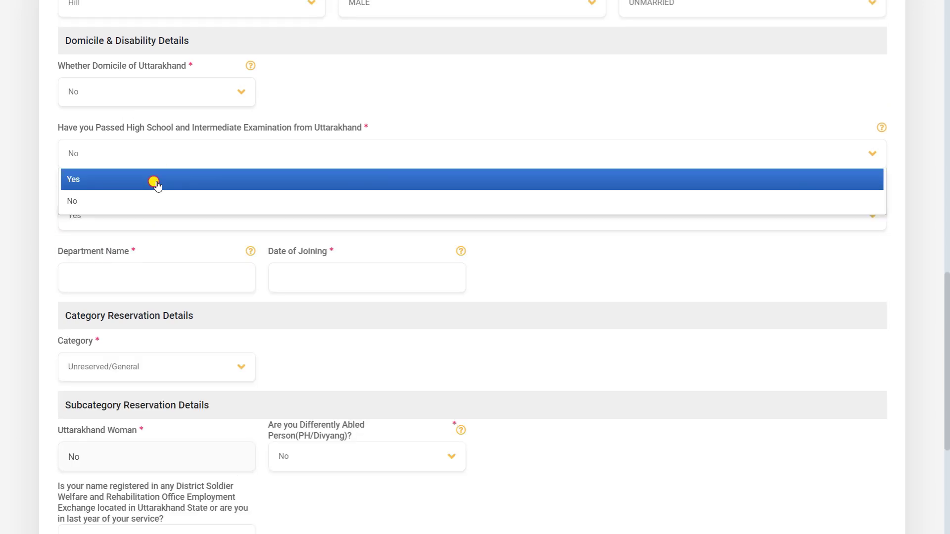
pyautogui.click(154, 180)
pyautogui.click(126, 89)
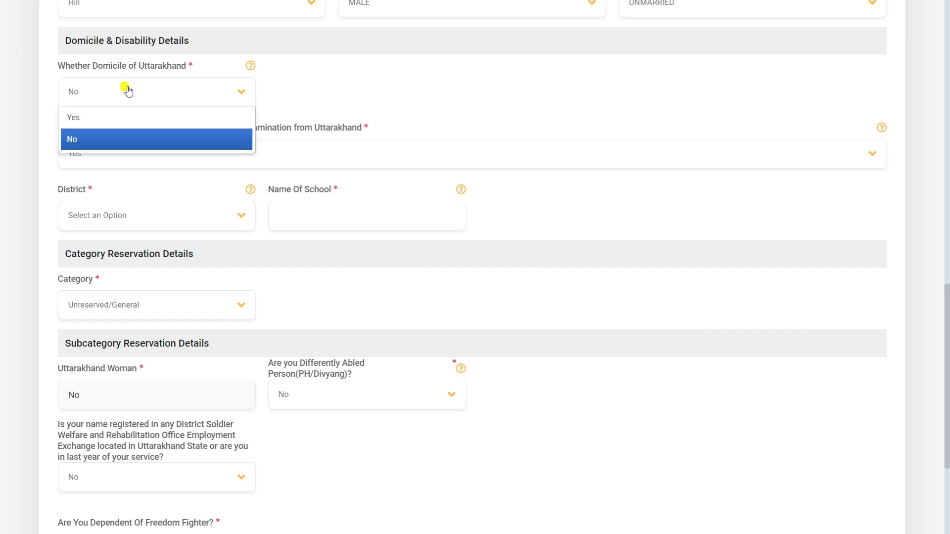
pyautogui.click(117, 122)
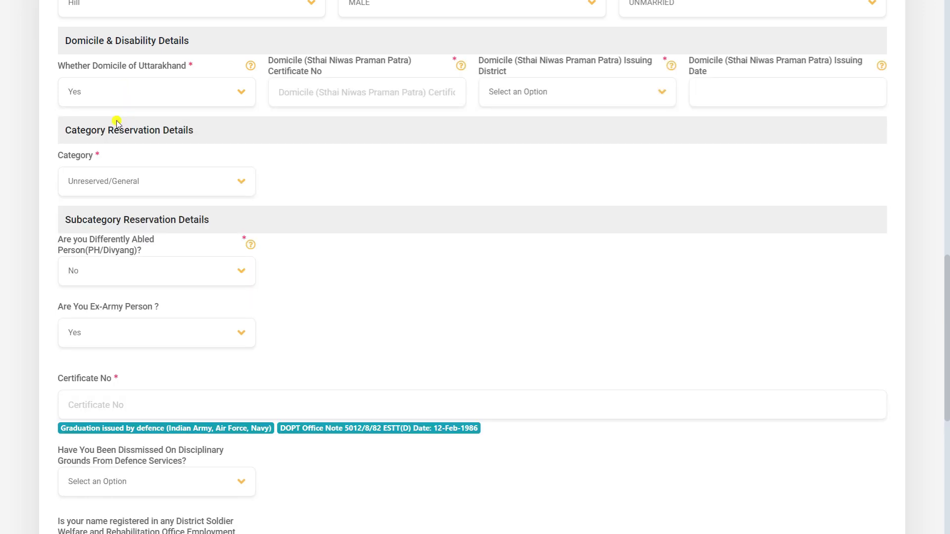
# - Try EWS as the reservation category, and change the category back to Unreserved/General
pyautogui.scroll(2, 117, 122)
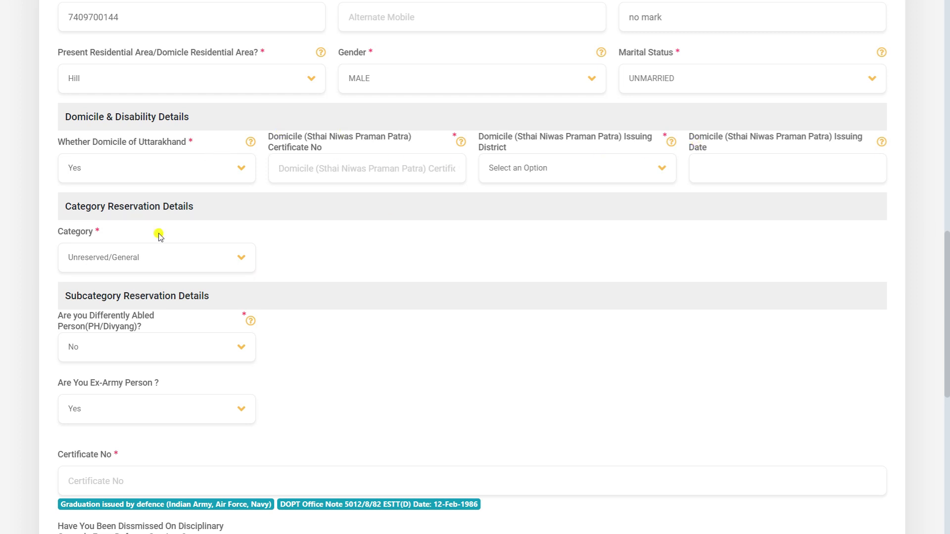
pyautogui.scroll(-3, 159, 237)
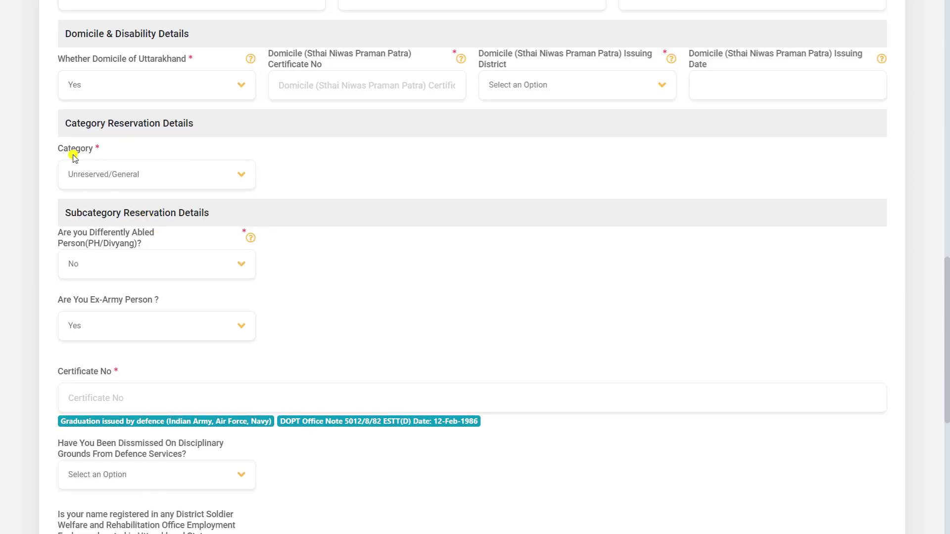
pyautogui.click(144, 179)
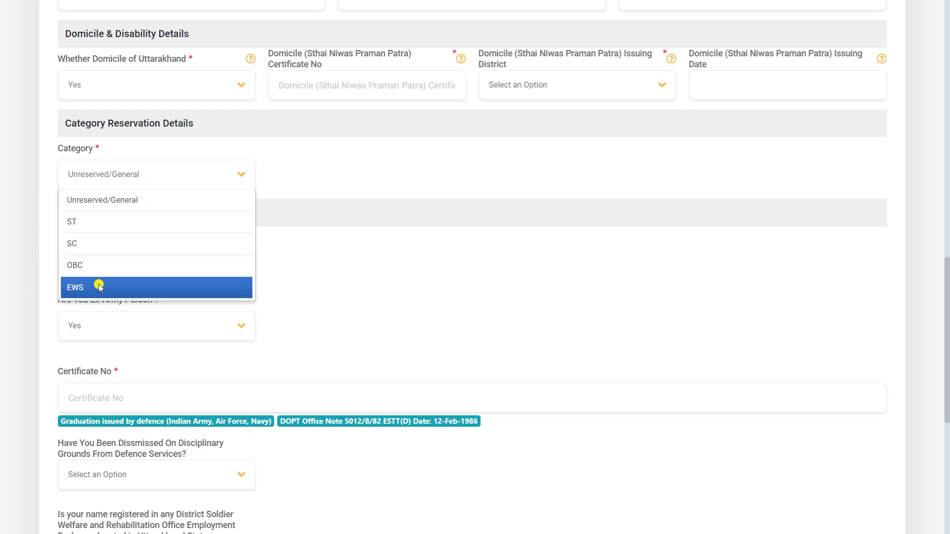
pyautogui.click(97, 287)
pyautogui.click(149, 176)
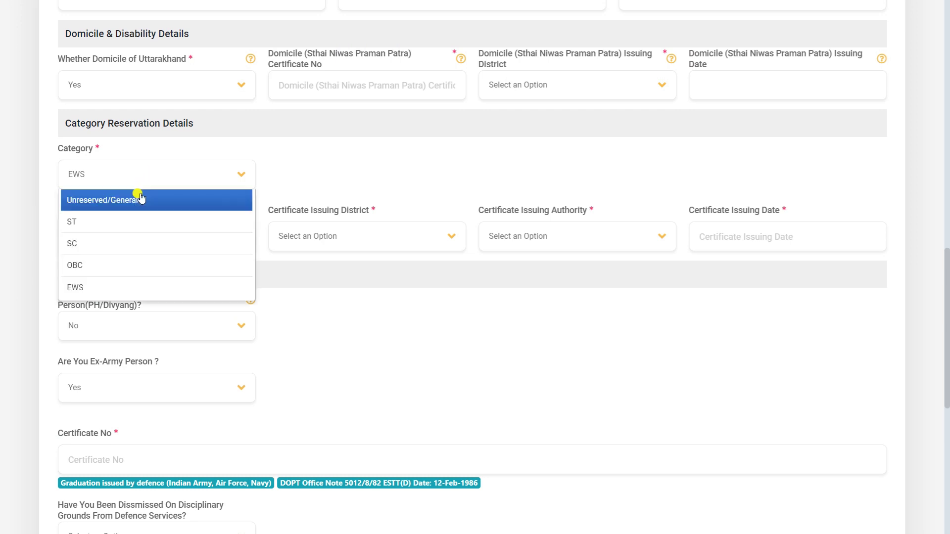
pyautogui.click(140, 196)
# - Keep No for the differently abled question and set Are You Ex-Army Person to No
pyautogui.scroll(-1, 142, 197)
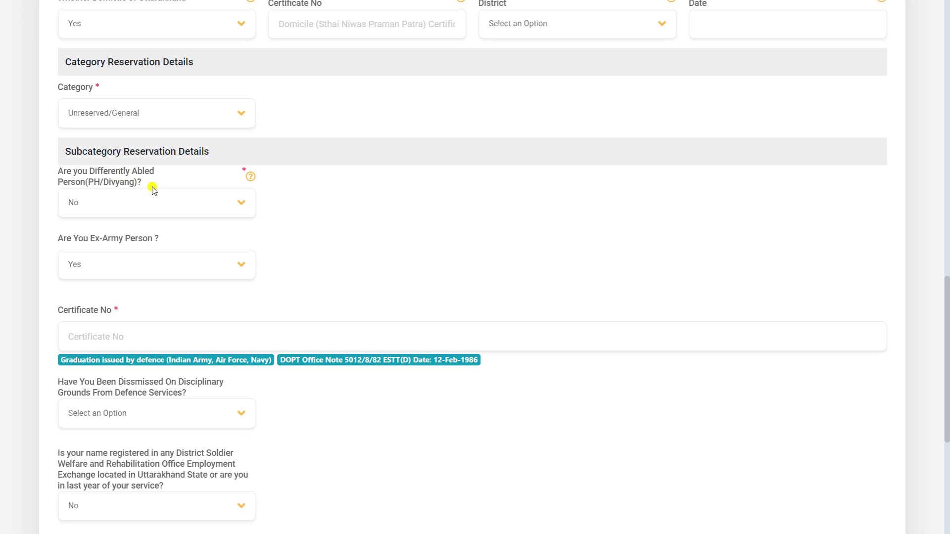
pyautogui.click(132, 209)
pyautogui.click(136, 211)
pyautogui.click(158, 267)
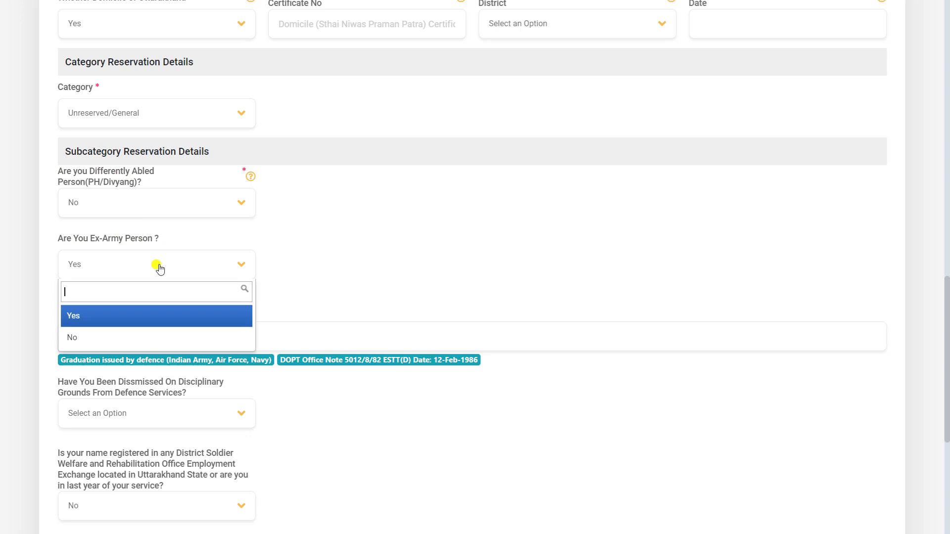
pyautogui.click(158, 267)
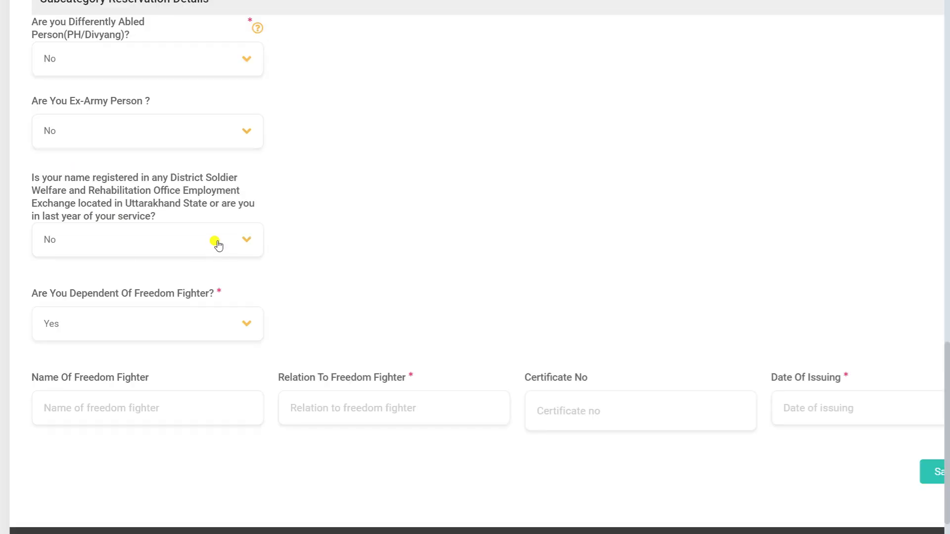
# - Keep No for District Soldier Welfare office registration and set Are You Dependent Of Freedom Fighter to No
pyautogui.click(103, 235)
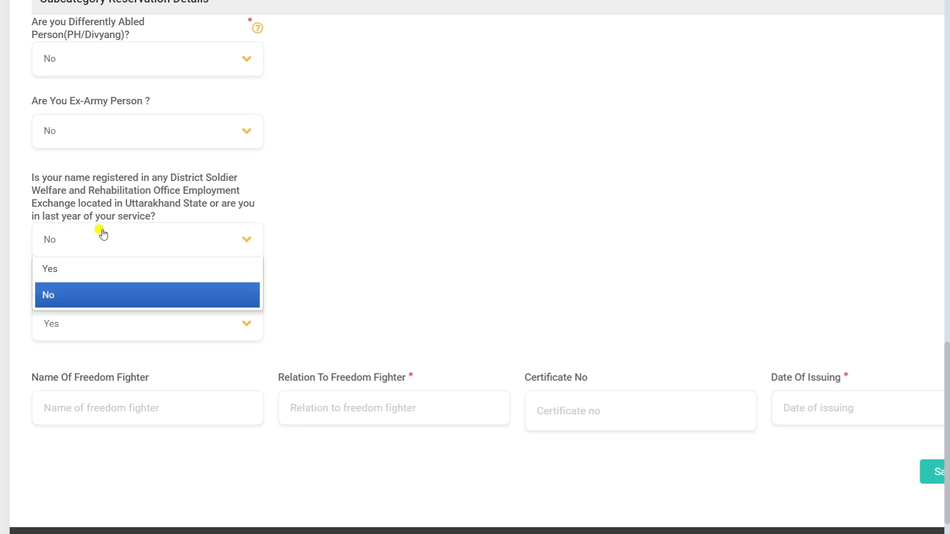
pyautogui.click(93, 297)
pyautogui.scroll(-2, 169, 245)
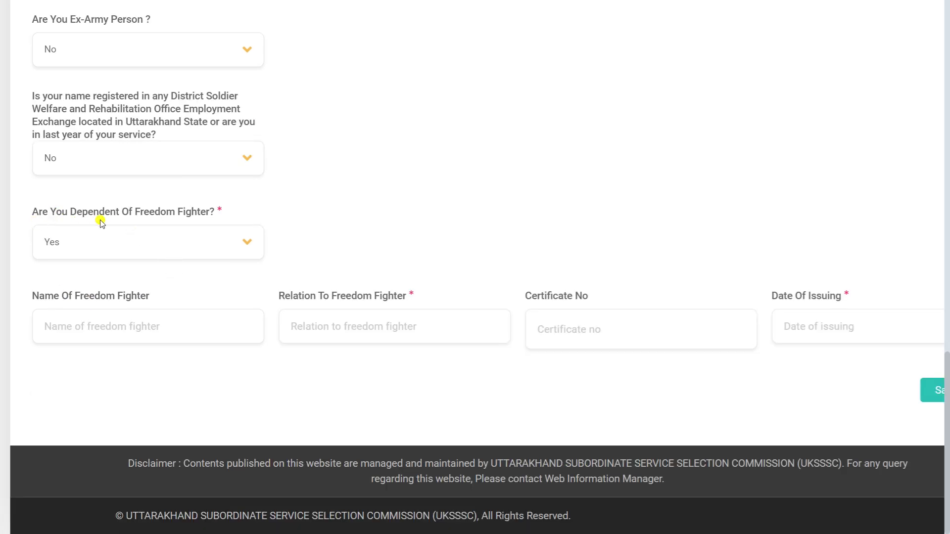
pyautogui.click(164, 244)
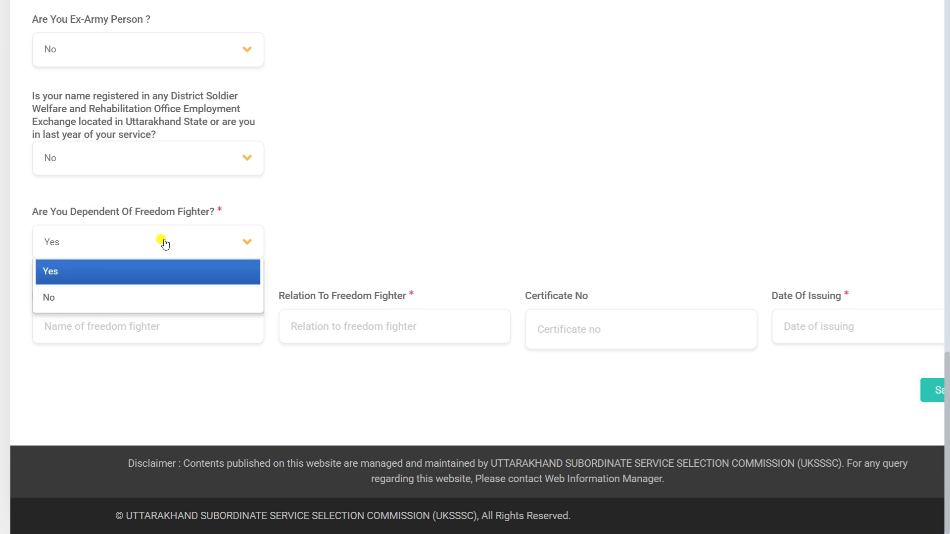
pyautogui.click(145, 295)
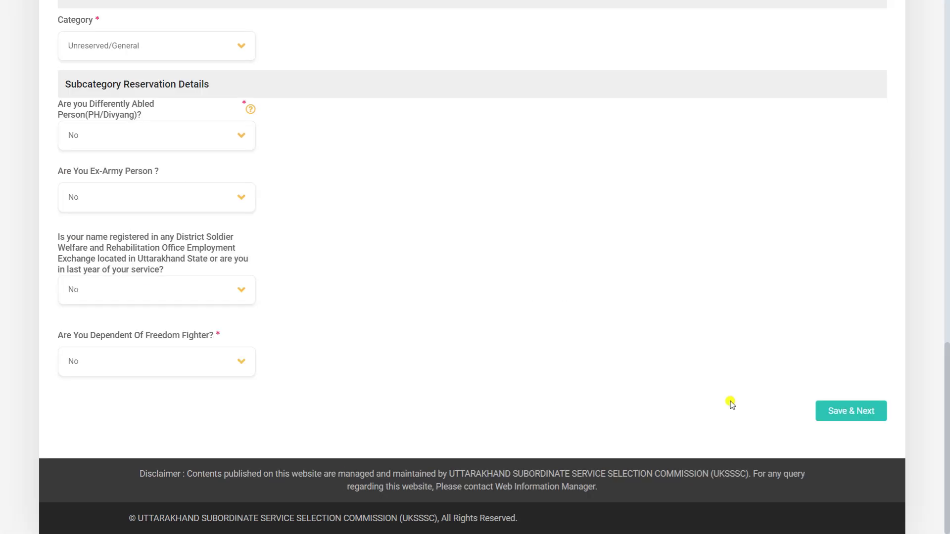
# - Check the reservation answers, save the personal details and continue to the address details
pyautogui.scroll(3, 636, 218)
pyautogui.scroll(-2, 636, 218)
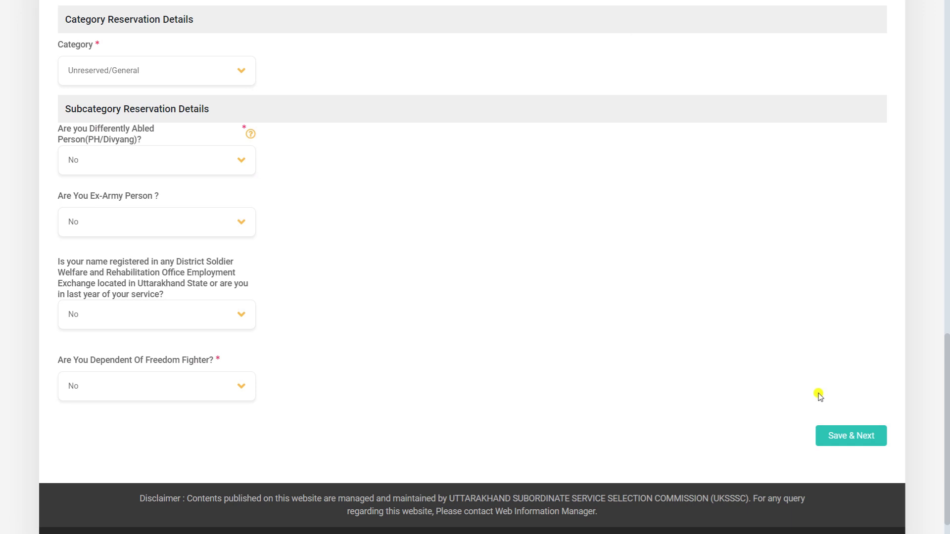
pyautogui.click(841, 435)
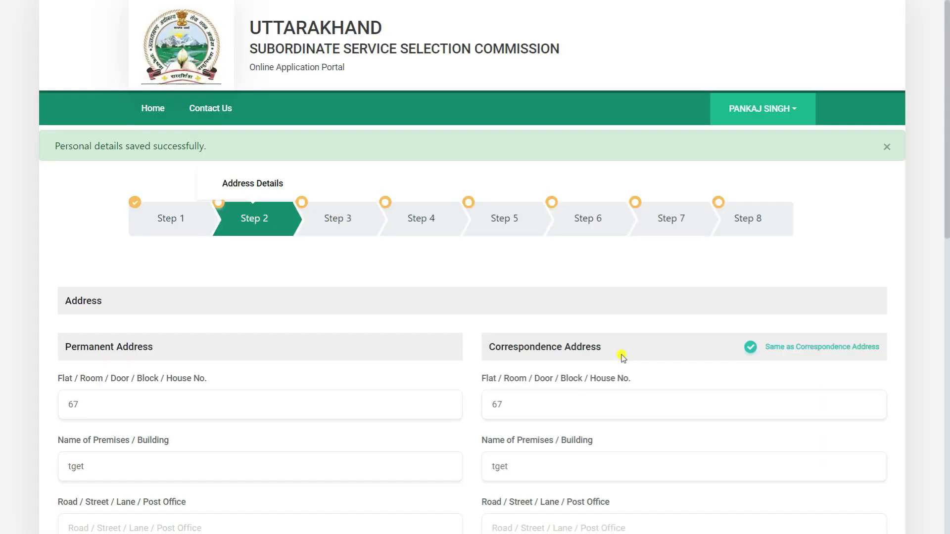
# - Examine the permanent and correspondence address fields, from house number through state, district and tehsil to nearest police station
pyautogui.scroll(-3, 367, 313)
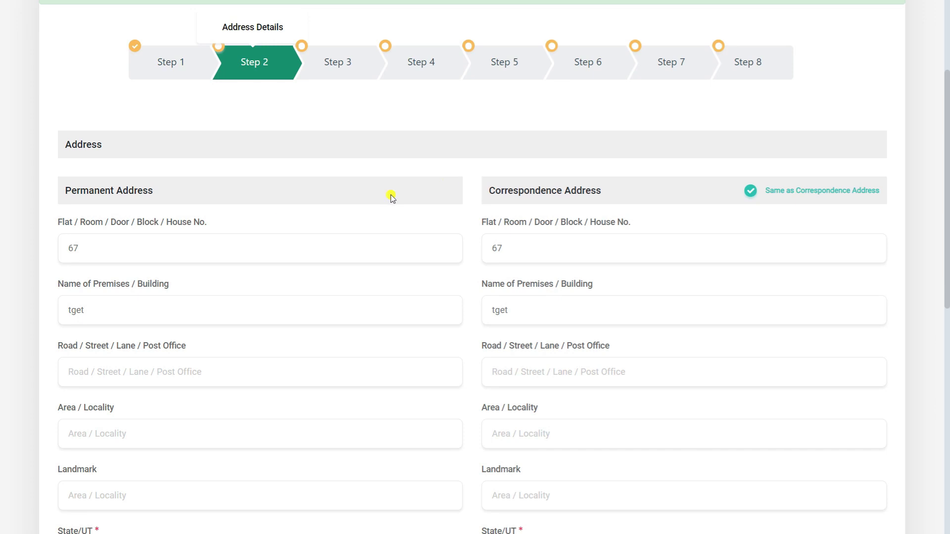
pyautogui.scroll(-1, 164, 216)
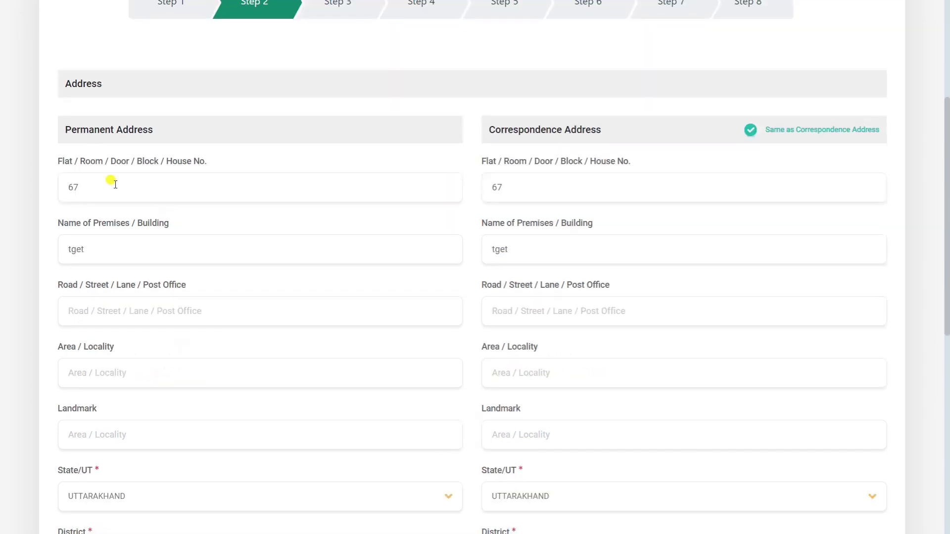
pyautogui.scroll(-3, 115, 184)
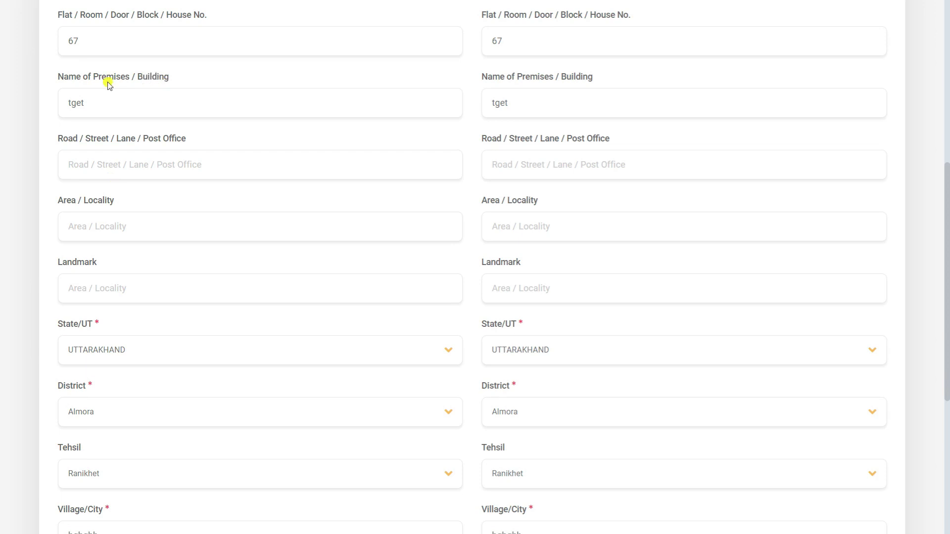
pyautogui.scroll(-2, 117, 110)
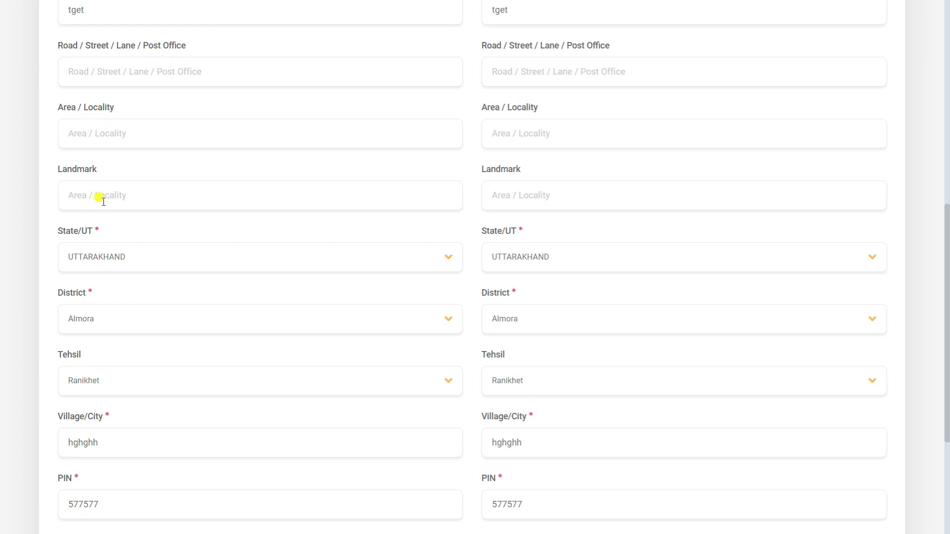
pyautogui.click(75, 255)
pyautogui.click(78, 256)
pyautogui.scroll(-2, 117, 322)
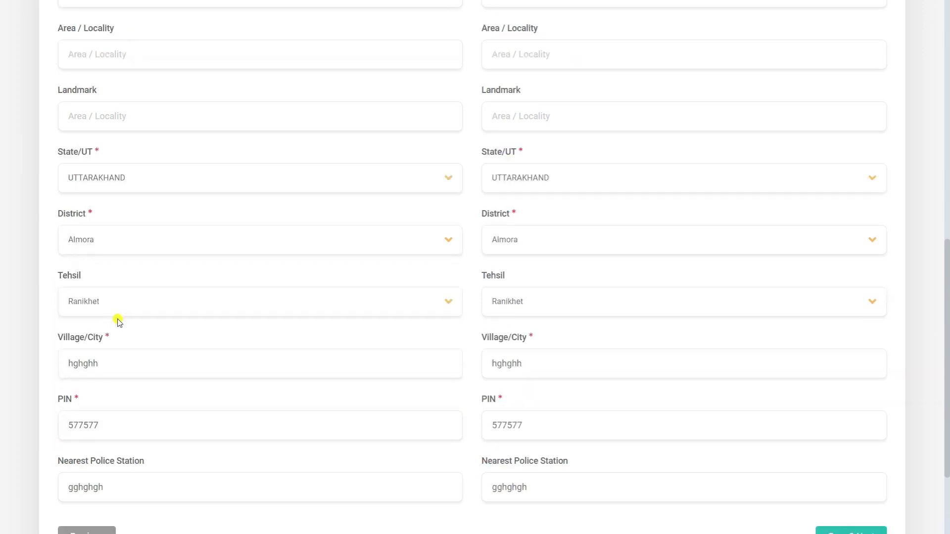
pyautogui.scroll(-2, 127, 305)
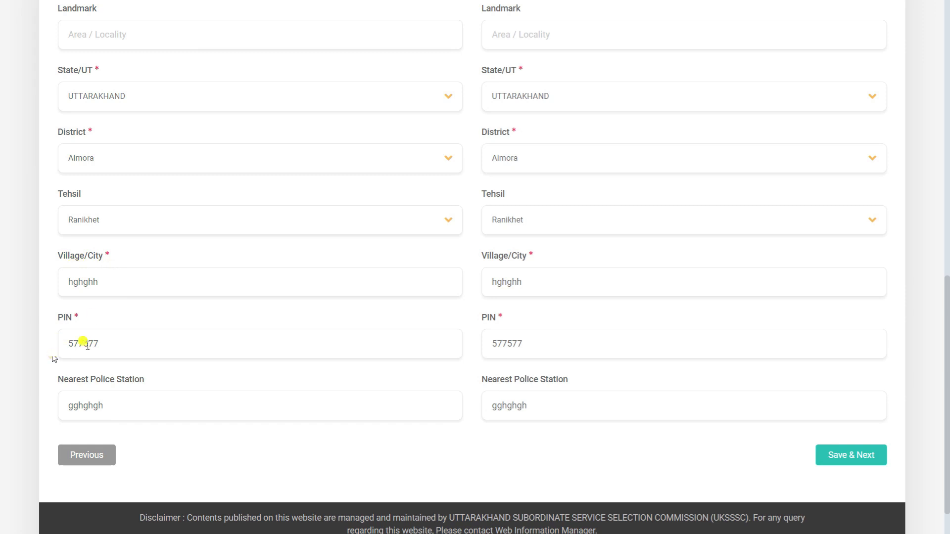
pyautogui.scroll(-1, 143, 333)
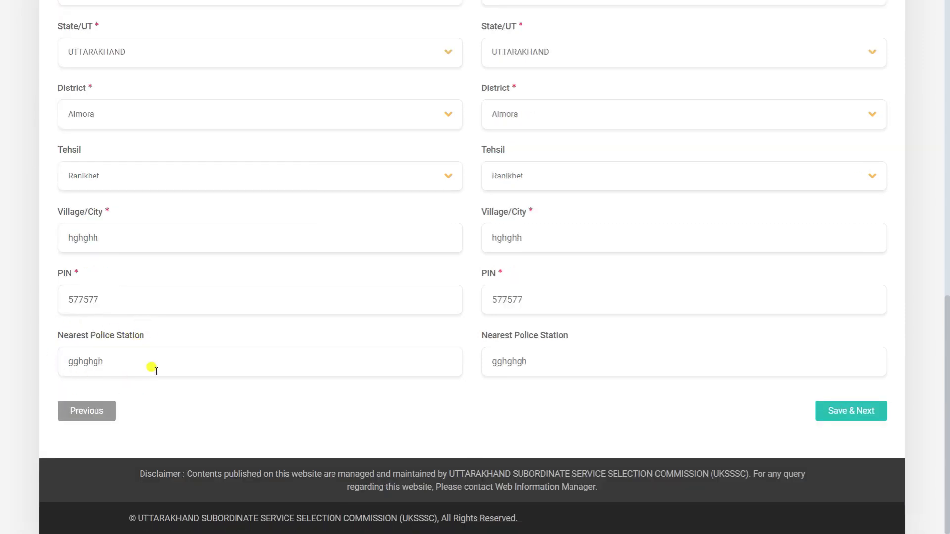
# - Fill the correspondence address with the same details as the permanent address, and save the address details to continue
pyautogui.scroll(10, 153, 369)
pyautogui.scroll(2, 154, 375)
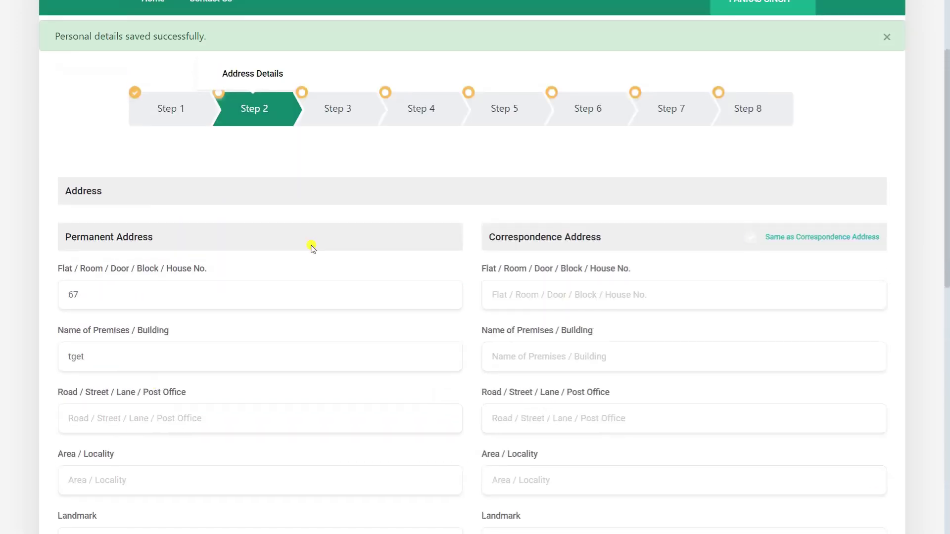
pyautogui.click(752, 238)
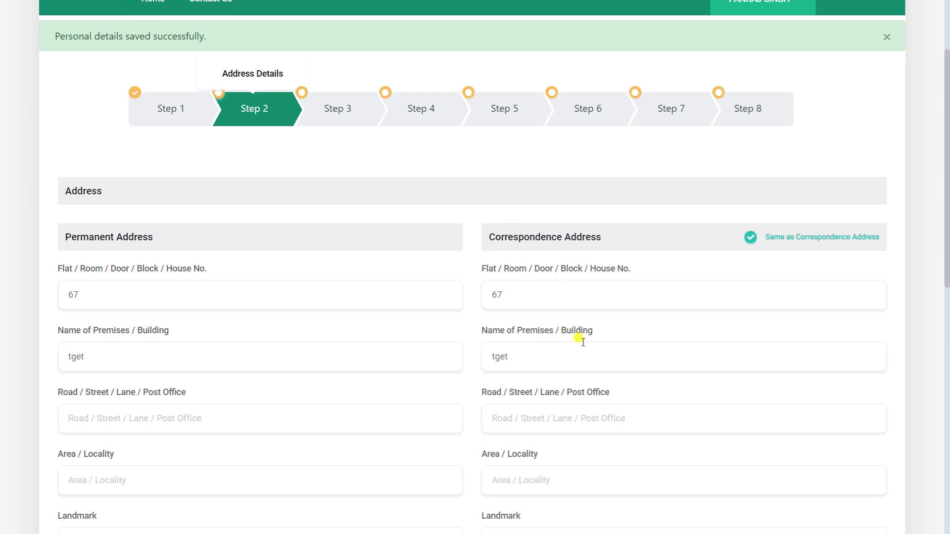
pyautogui.scroll(-10, 583, 341)
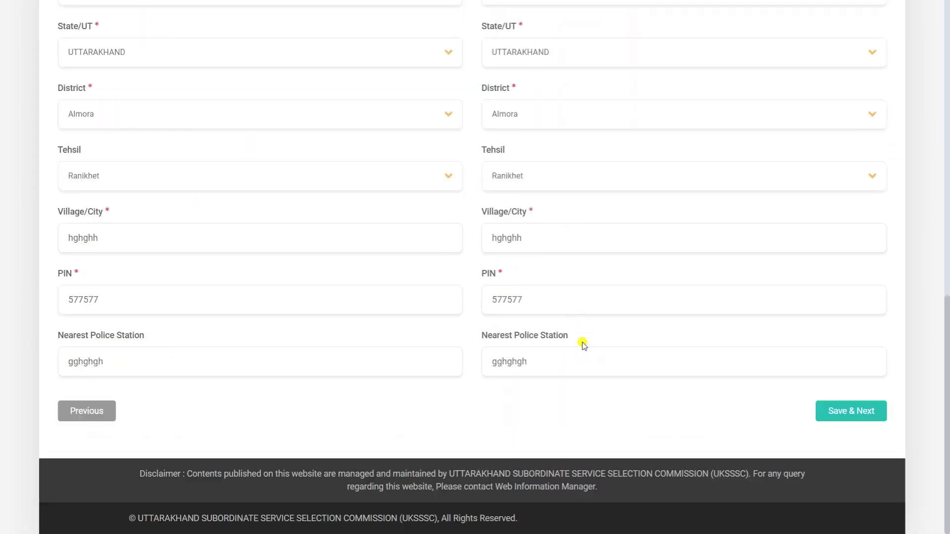
pyautogui.click(837, 414)
# - Try Yes for registration in a district employment office in Uttarakhand, and change the answer back to No
pyautogui.scroll(-2, 554, 369)
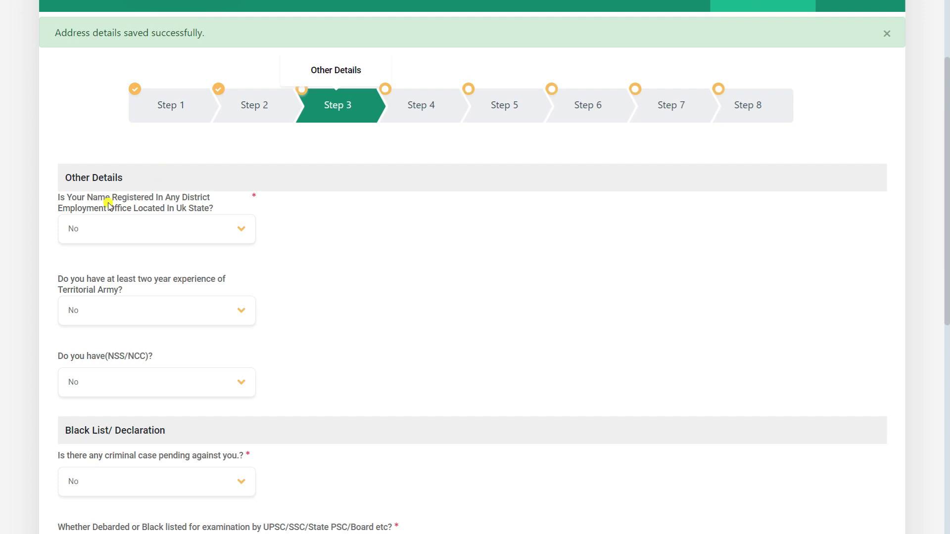
pyautogui.click(105, 232)
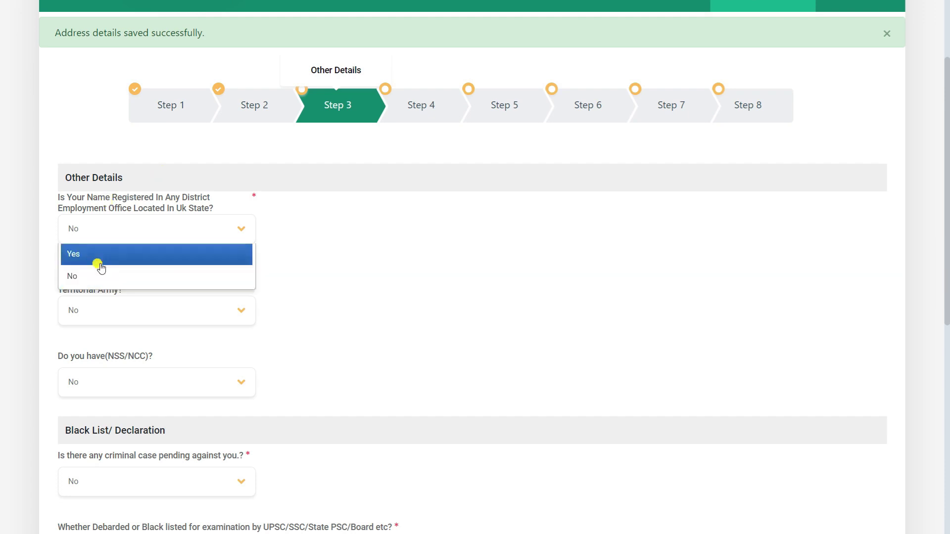
pyautogui.click(101, 266)
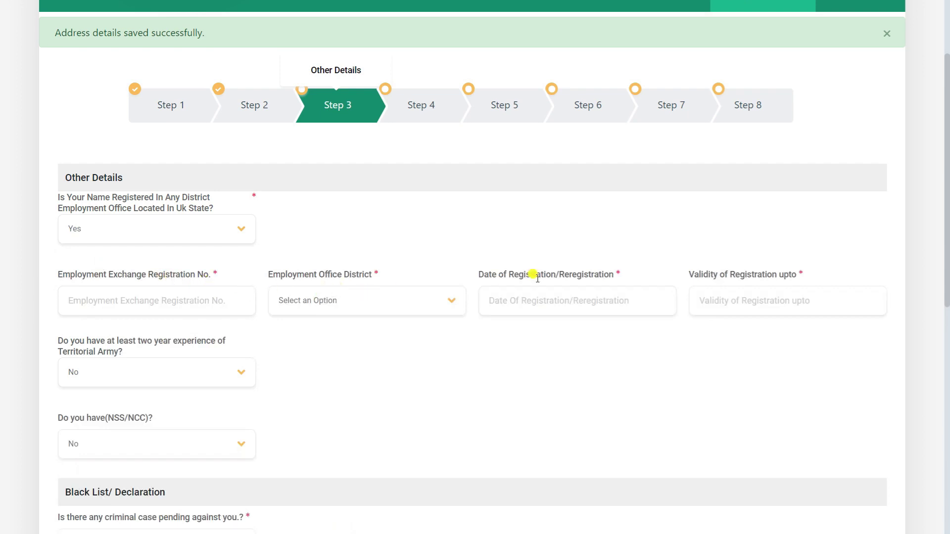
pyautogui.click(231, 235)
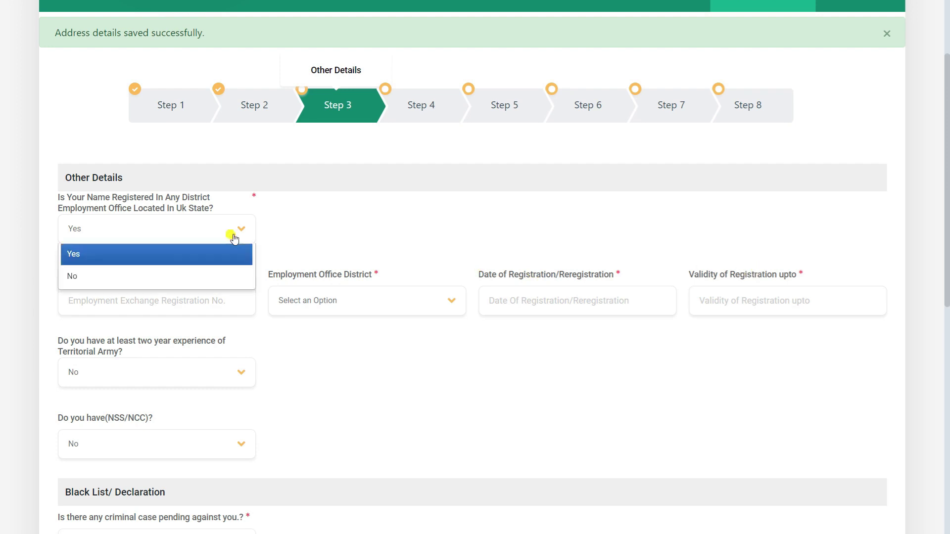
pyautogui.click(211, 275)
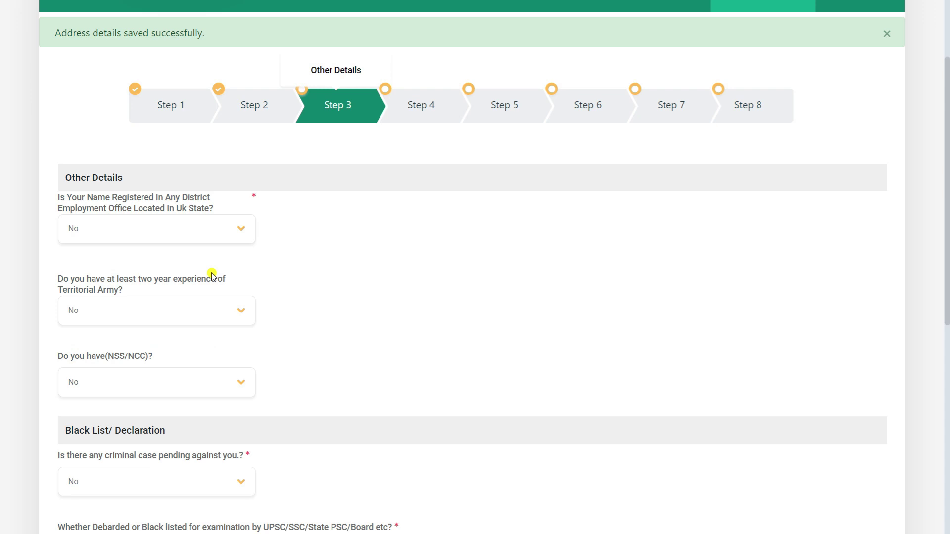
# - Try Yes for the NSS/NCC question to reveal the certificate fields, and change the answer back to No
pyautogui.scroll(-2, 212, 276)
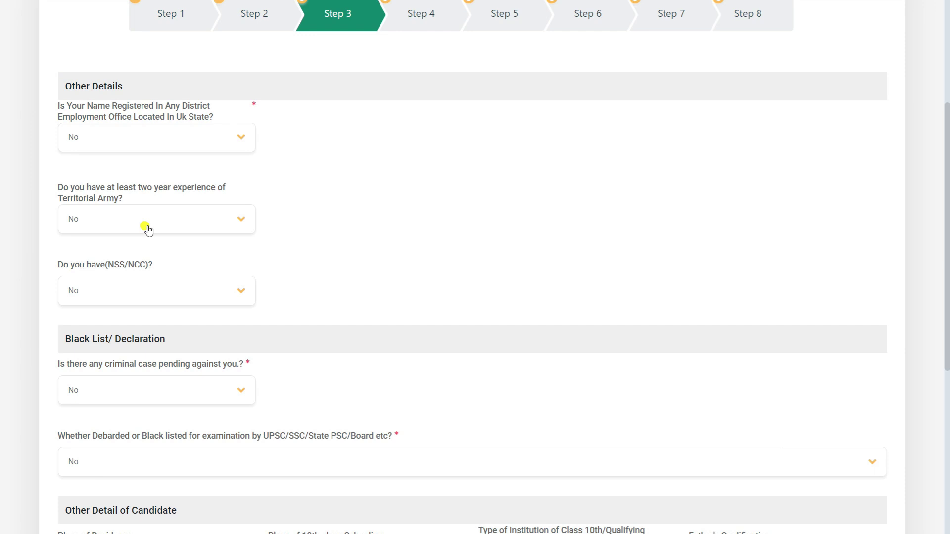
pyautogui.click(118, 293)
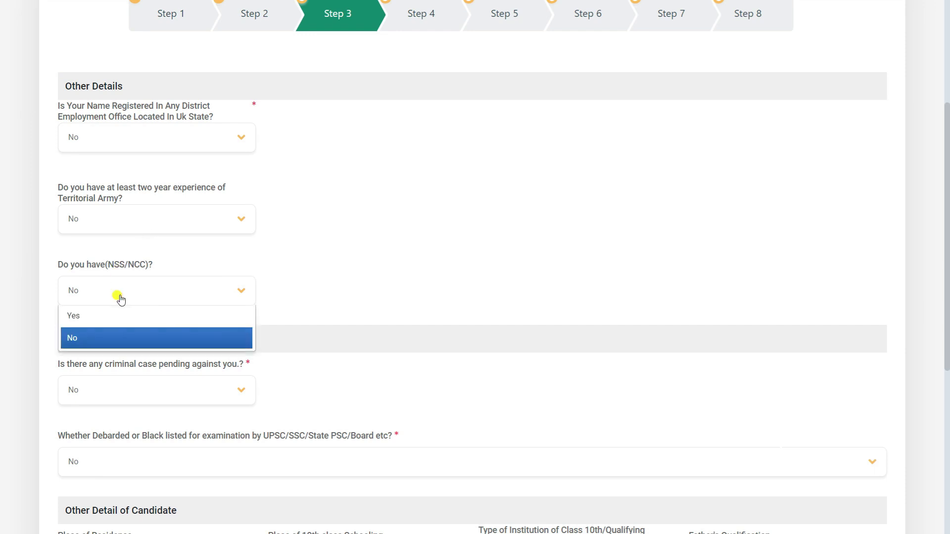
pyautogui.click(119, 320)
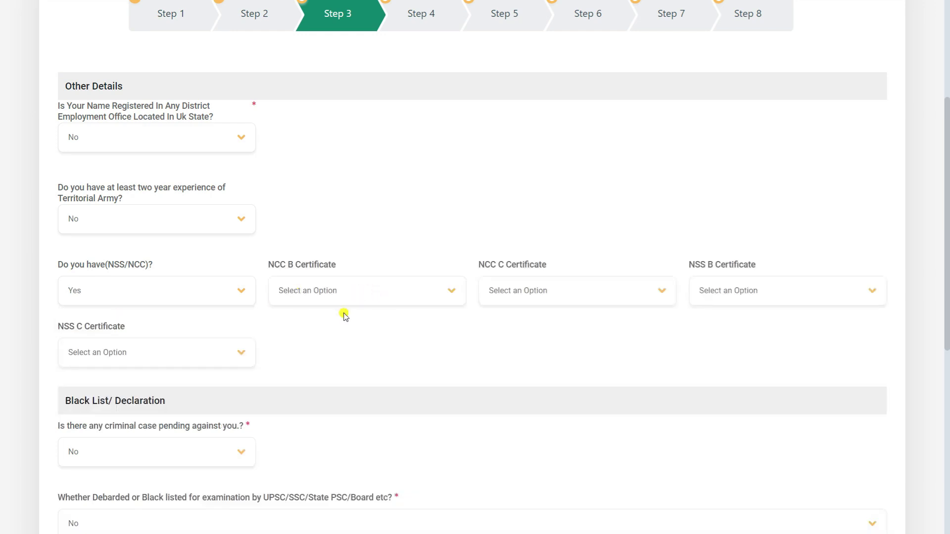
pyautogui.click(216, 297)
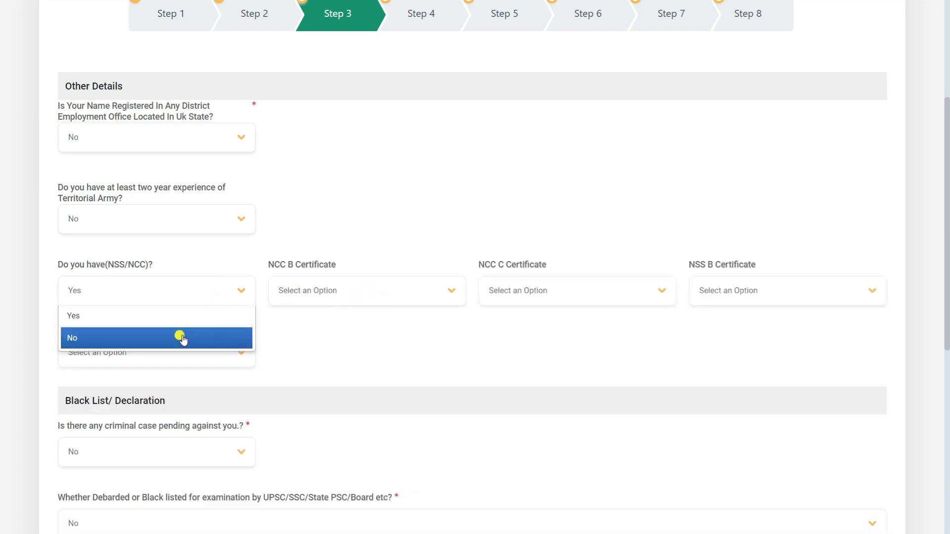
pyautogui.click(184, 335)
# - Answer No to the pending criminal case question in the Black List/ Declaration section
pyautogui.scroll(-3, 184, 339)
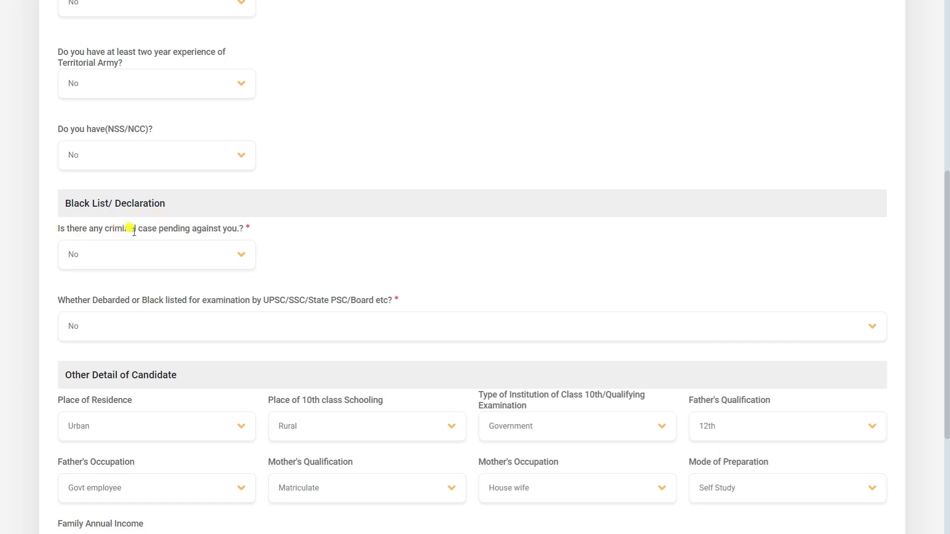
pyautogui.click(98, 262)
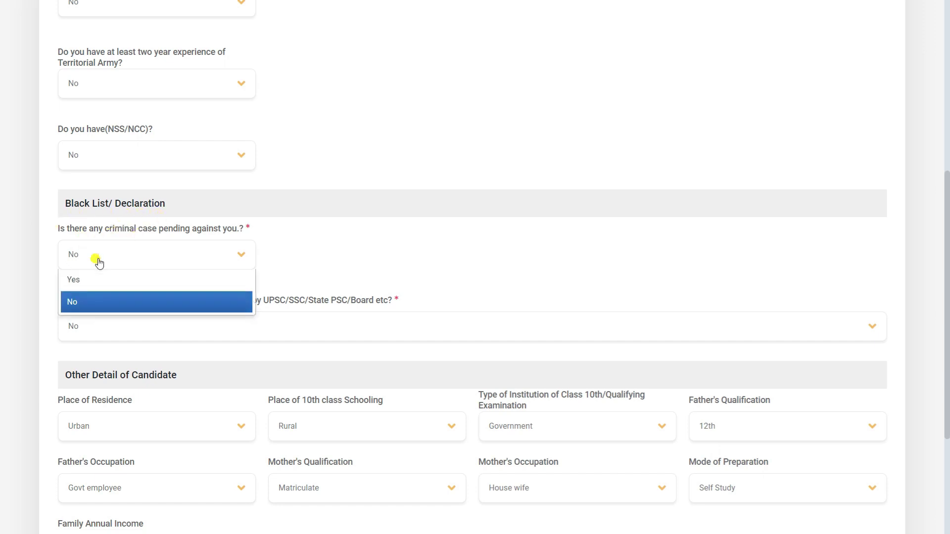
pyautogui.click(108, 307)
pyautogui.scroll(-2, 111, 310)
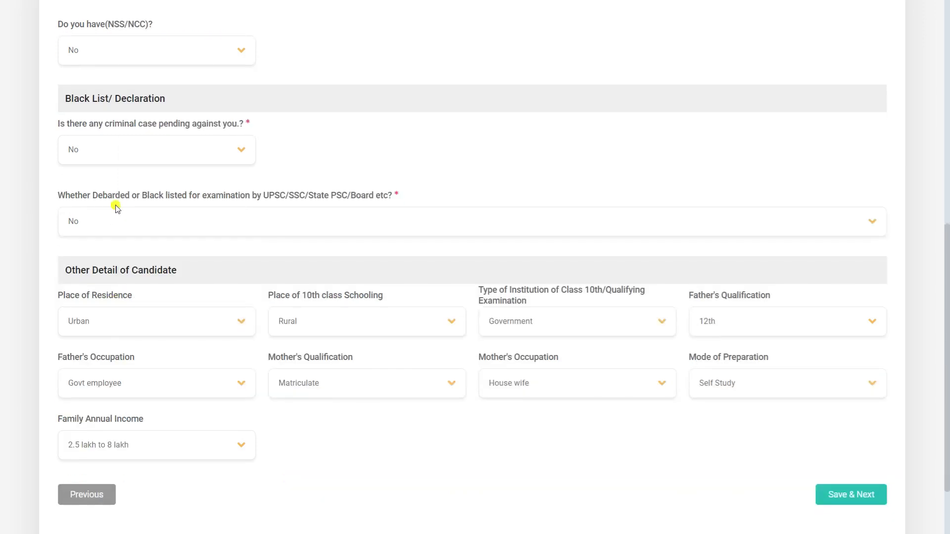
# - Try the Rural and Urban options for the candidate's place of residence, and settle on Rural
pyautogui.scroll(-2, 116, 206)
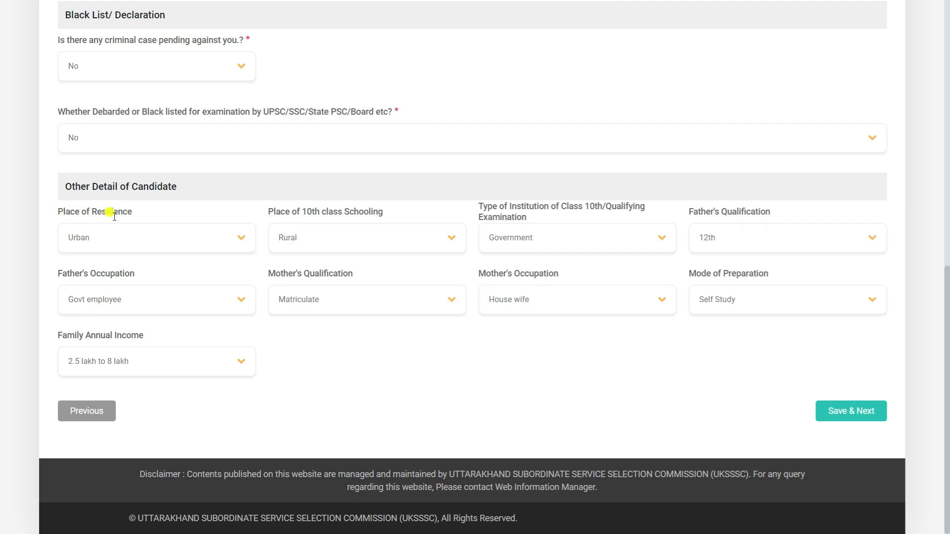
pyautogui.click(111, 236)
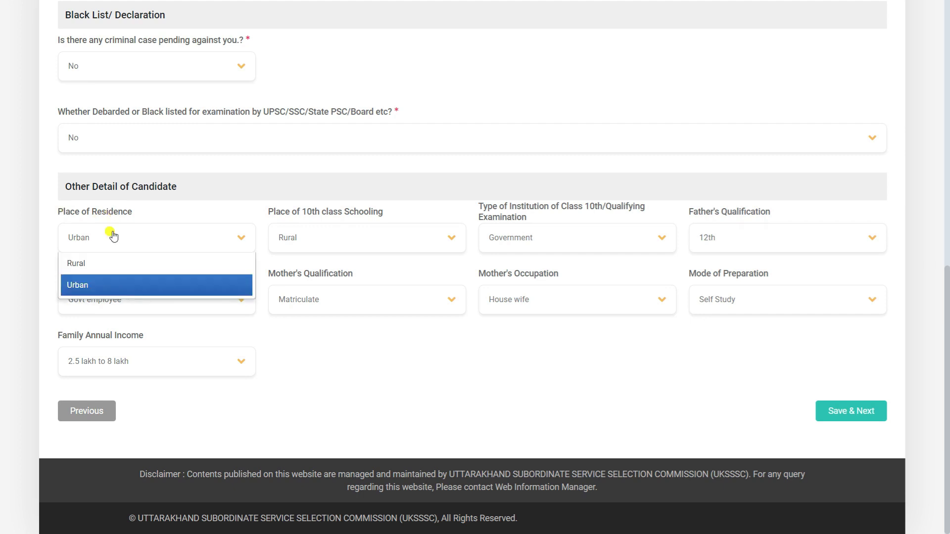
pyautogui.click(108, 262)
pyautogui.click(112, 240)
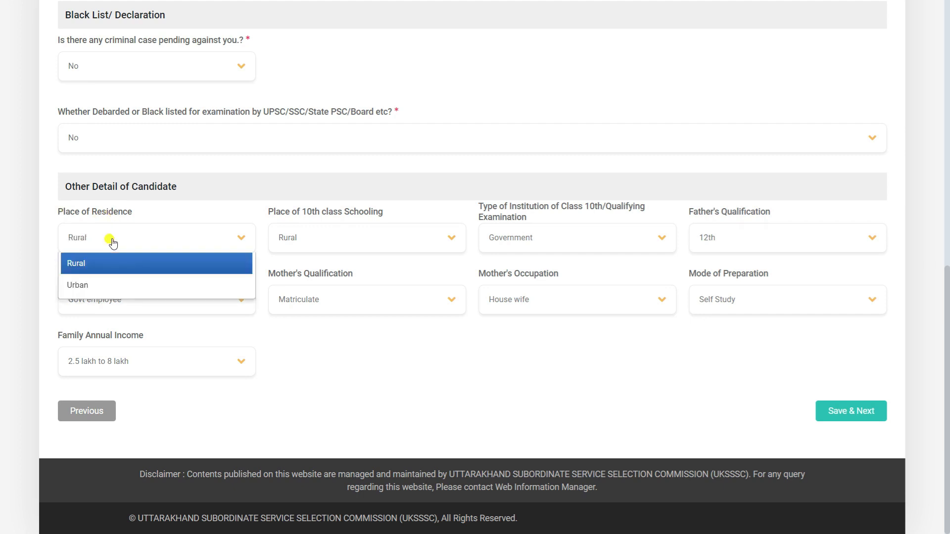
pyautogui.click(105, 281)
pyautogui.click(107, 242)
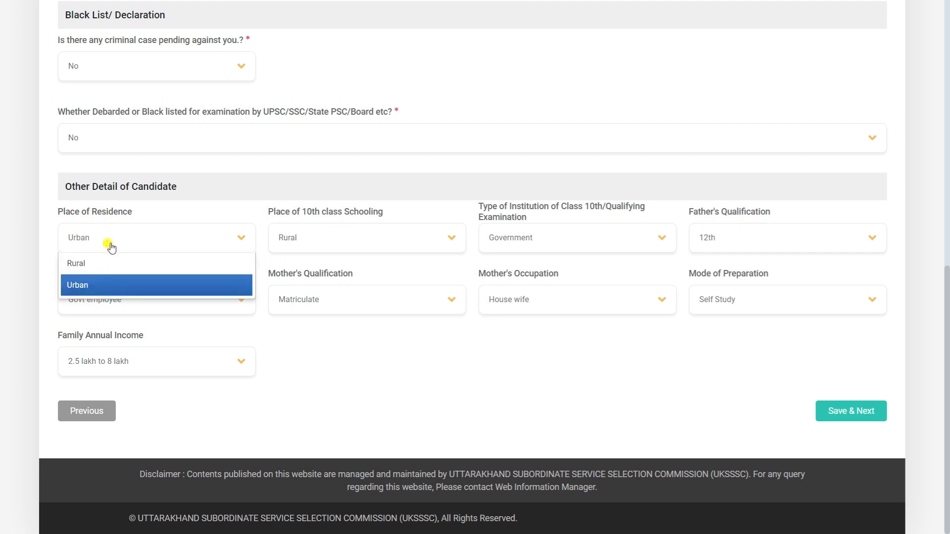
pyautogui.click(110, 260)
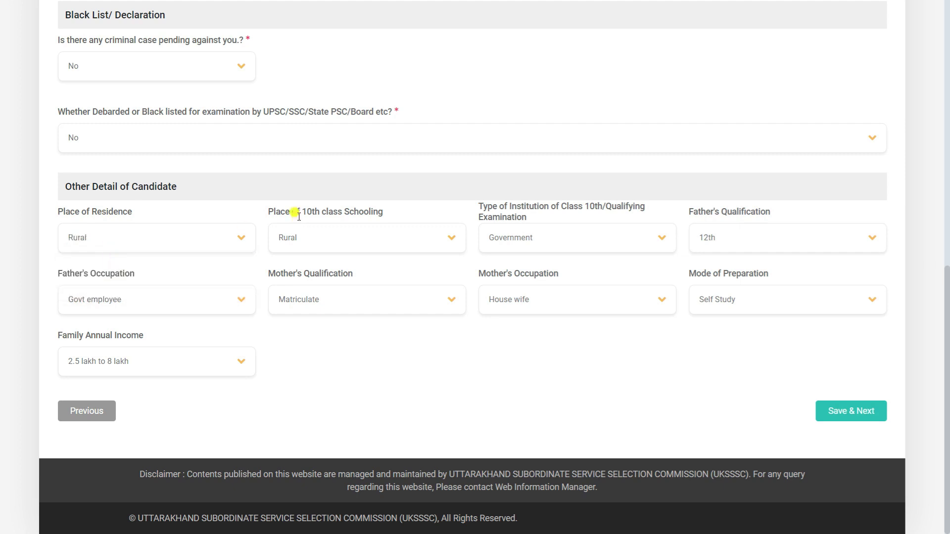
# - Choose Rural as the place of 10th class schooling and Government as the type of institution
pyautogui.click(304, 237)
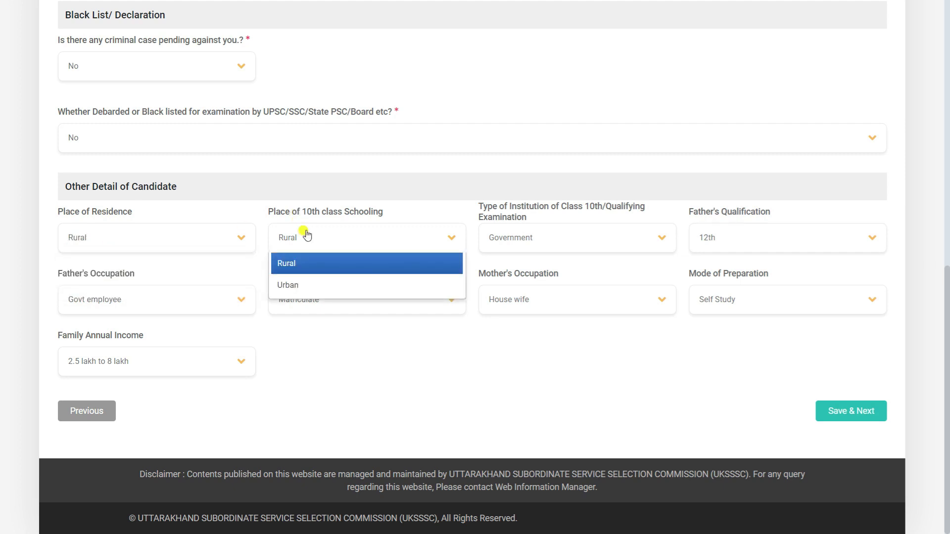
pyautogui.click(303, 262)
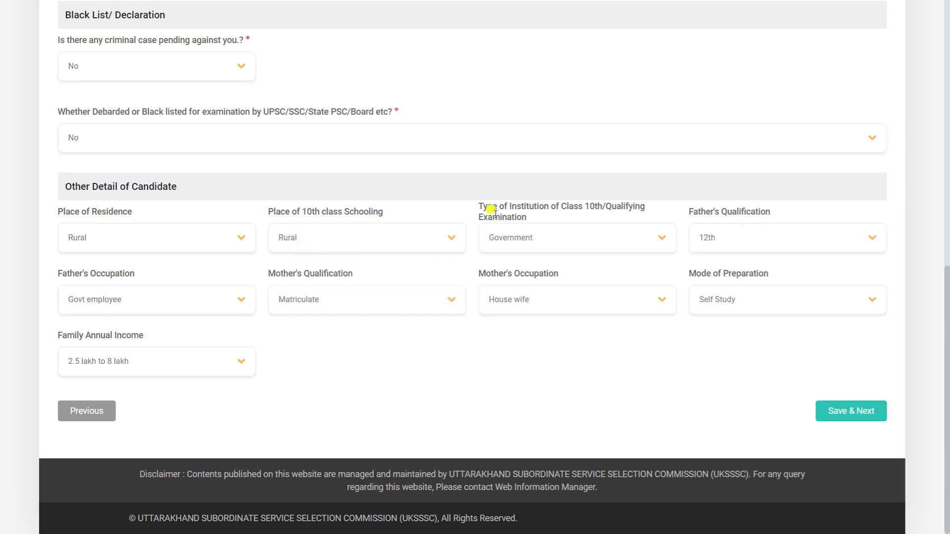
pyautogui.click(503, 229)
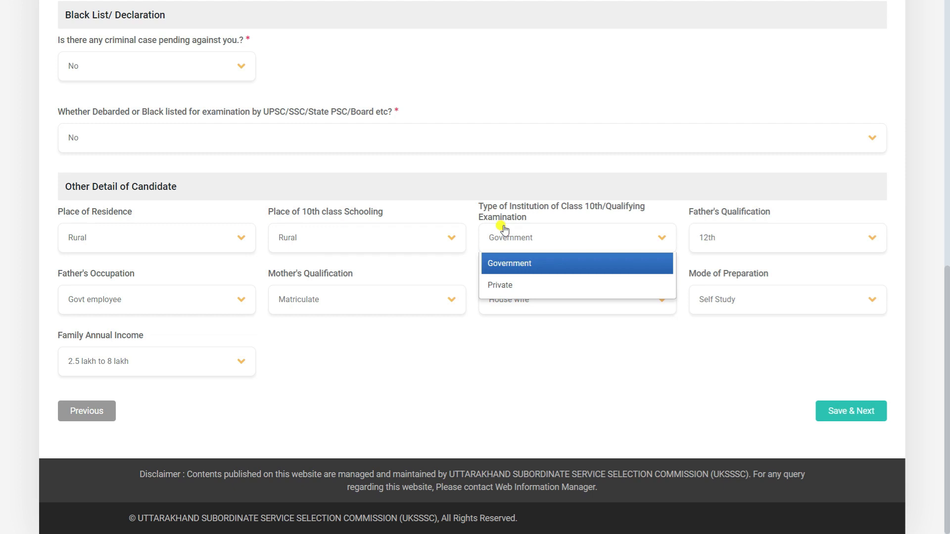
pyautogui.click(503, 261)
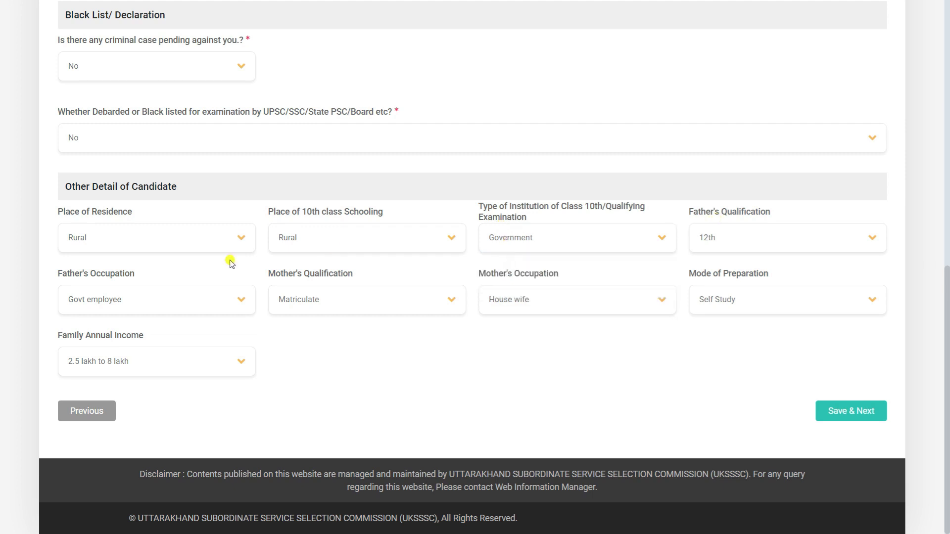
# - Choose Govt employee as father's occupation, and check the options for mother's qualification and mode of preparation
pyautogui.click(113, 303)
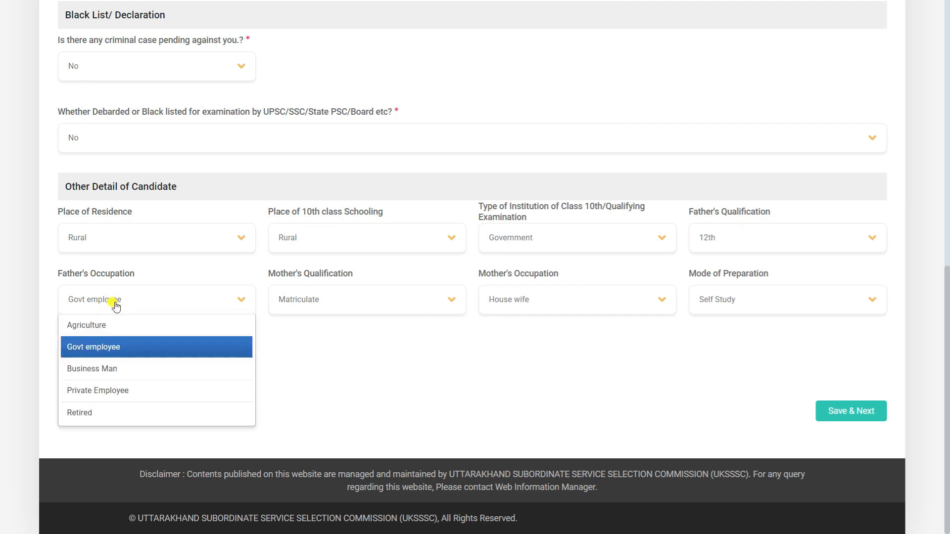
pyautogui.click(116, 347)
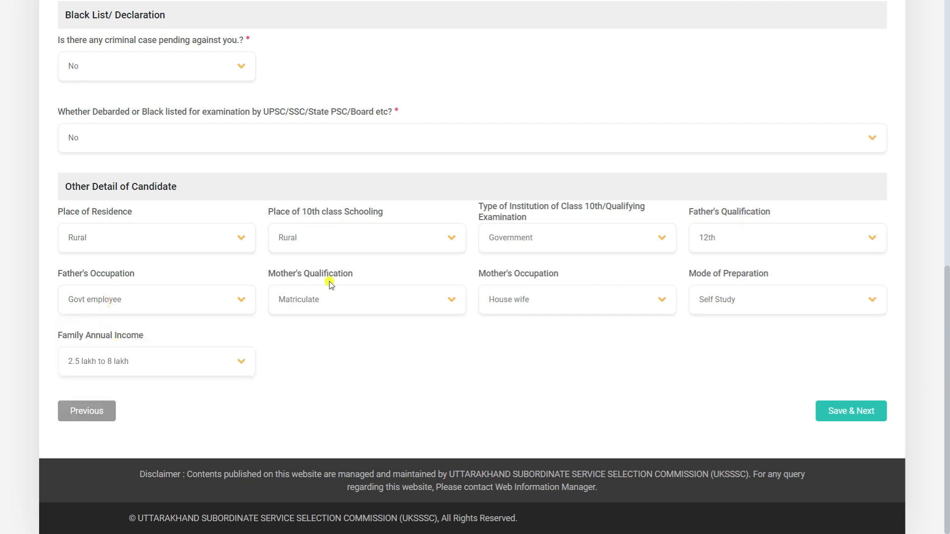
pyautogui.click(356, 304)
pyautogui.click(355, 304)
pyautogui.click(720, 299)
pyautogui.click(720, 299)
# - Choose 2.5 lakh to 8 lakh as the family annual income, and save the other details to continue
pyautogui.click(139, 352)
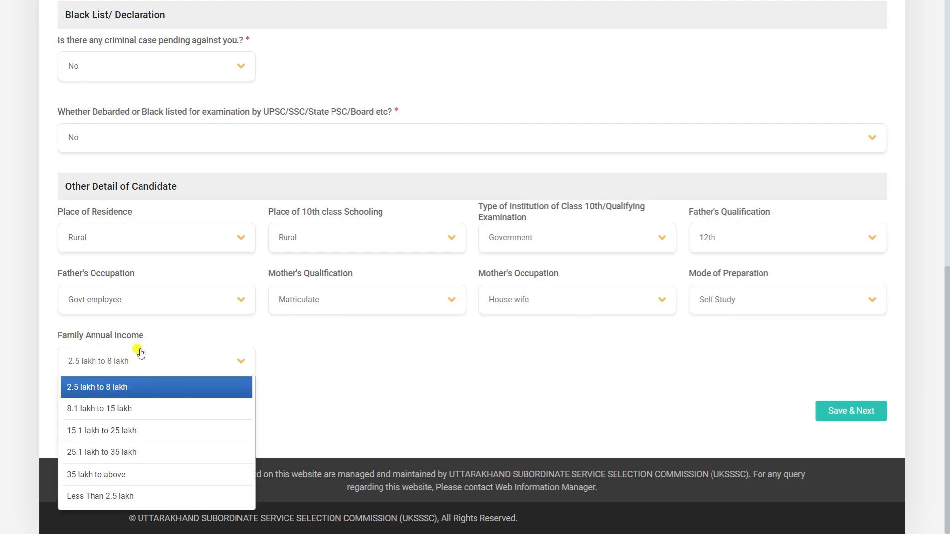
pyautogui.click(117, 389)
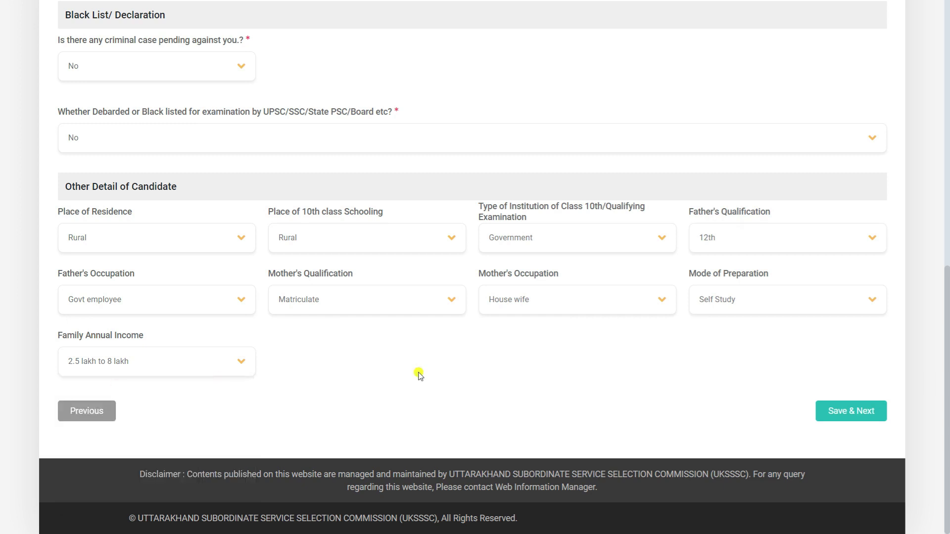
pyautogui.click(848, 407)
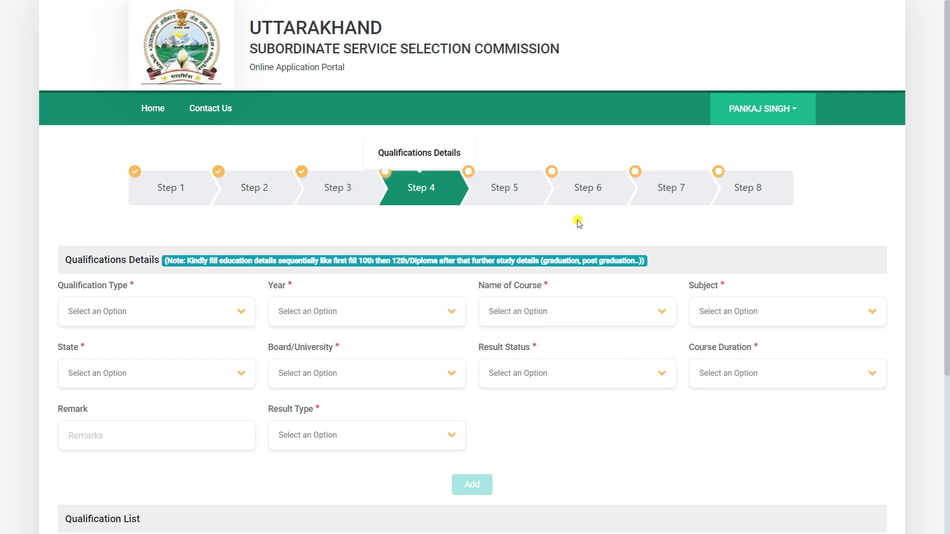
# - Choose SSC/Matric/High School as the qualification type and 2015 as the year
pyautogui.scroll(-3, 579, 223)
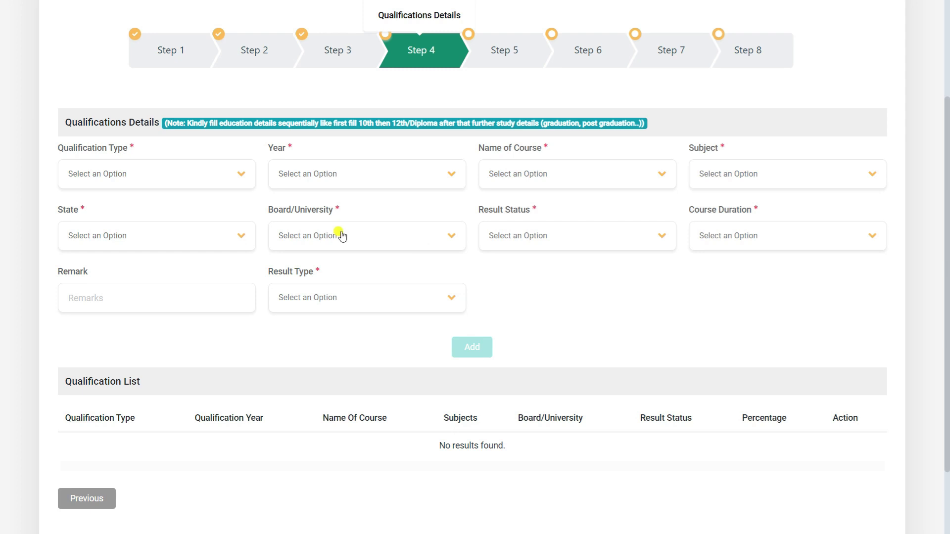
pyautogui.click(214, 184)
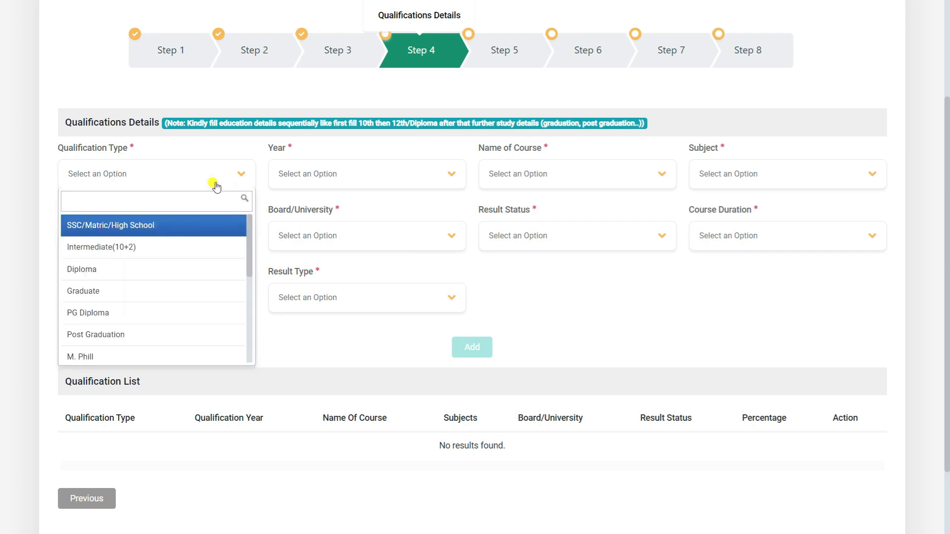
pyautogui.click(142, 226)
pyautogui.click(309, 186)
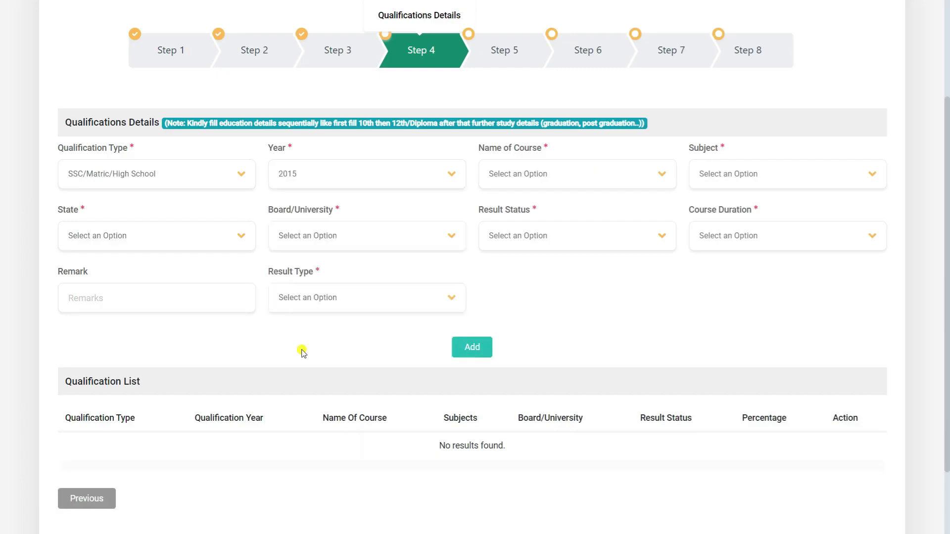
pyautogui.click(312, 356)
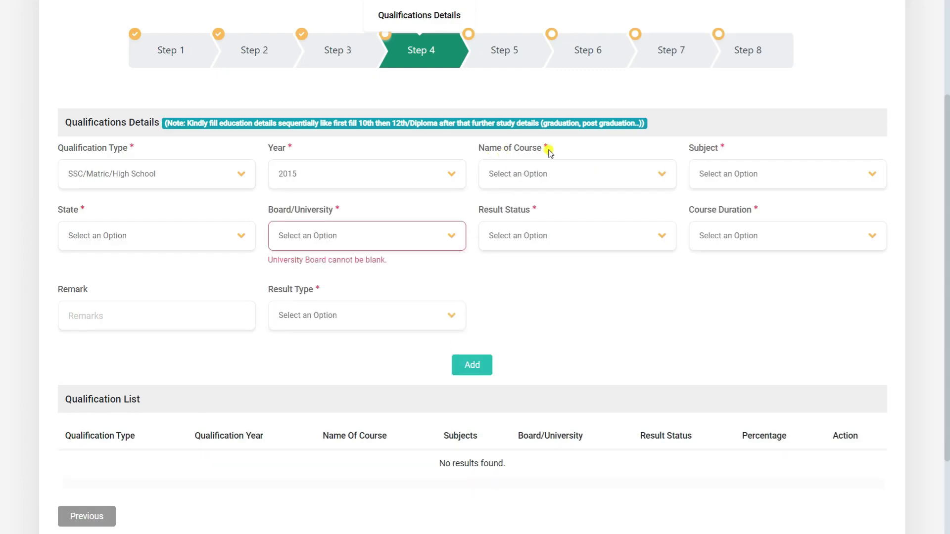
# - Choose SSC/Matric/High School as the name of course and SSC/Matric/High School Subject as the subject
pyautogui.click(539, 175)
pyautogui.click(534, 226)
pyautogui.click(725, 176)
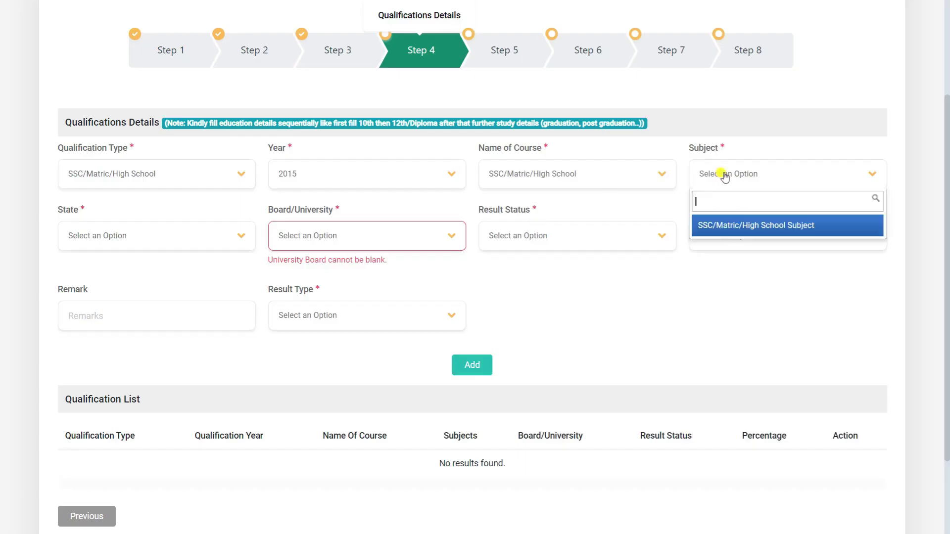
pyautogui.click(728, 227)
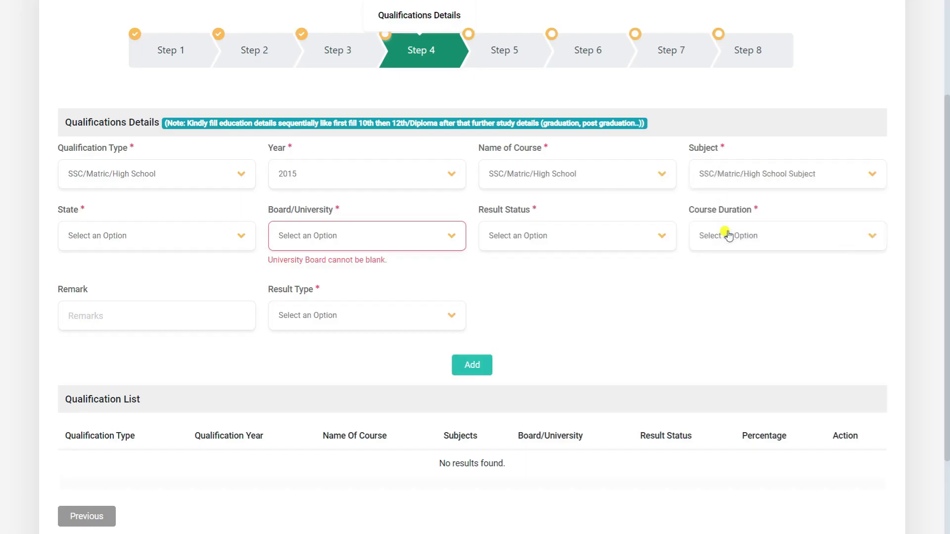
# - Choose UTTARAKHAND as the state and State Board as the board/university for the high school qualification
pyautogui.click(197, 231)
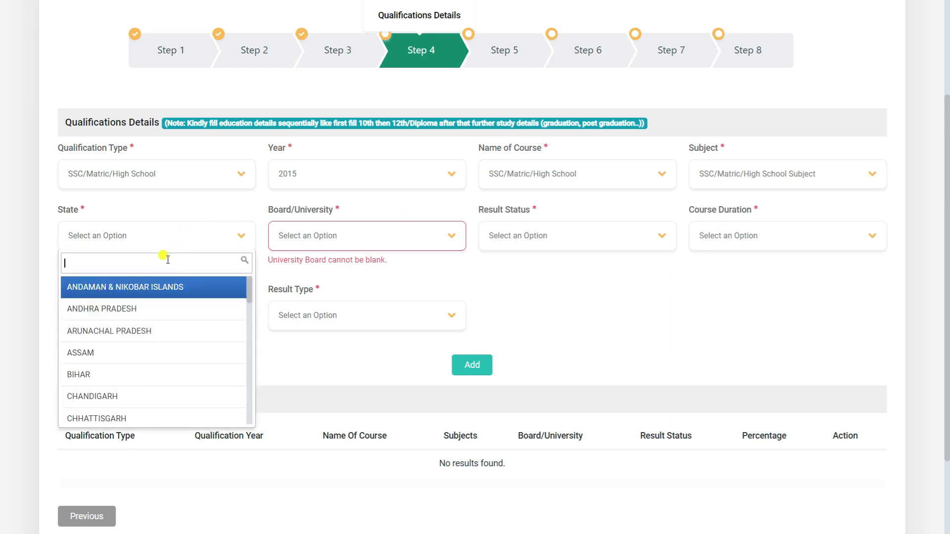
pyautogui.write('uttt')
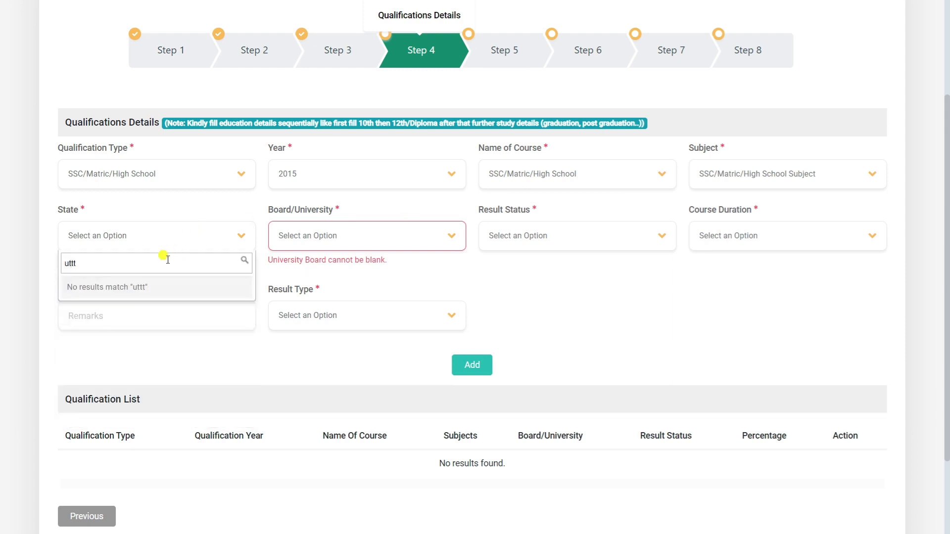
pyautogui.click(140, 309)
pyautogui.click(299, 244)
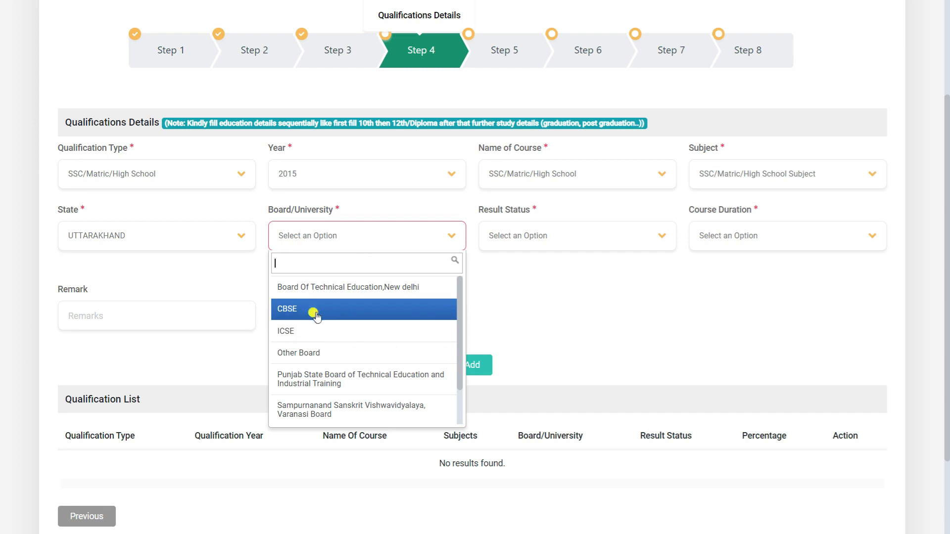
pyautogui.scroll(-1, 311, 309)
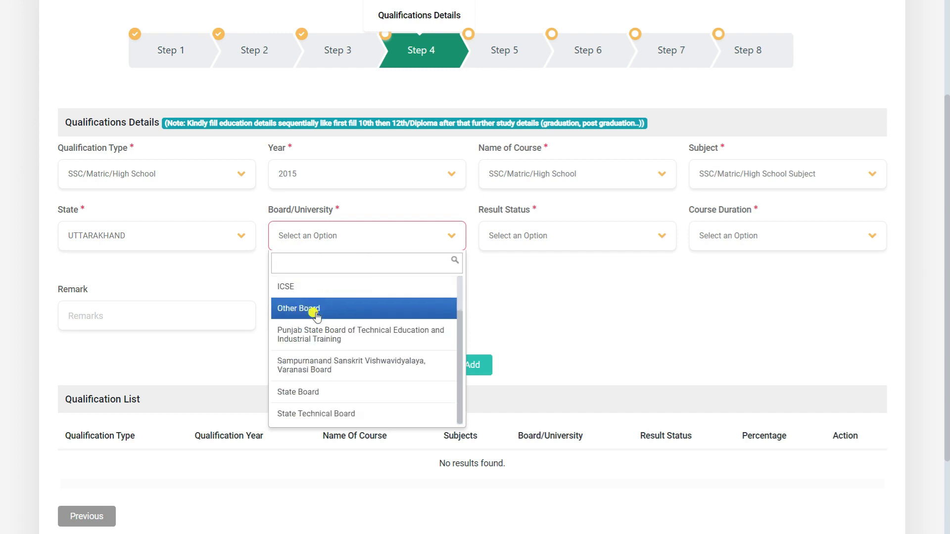
pyautogui.click(303, 390)
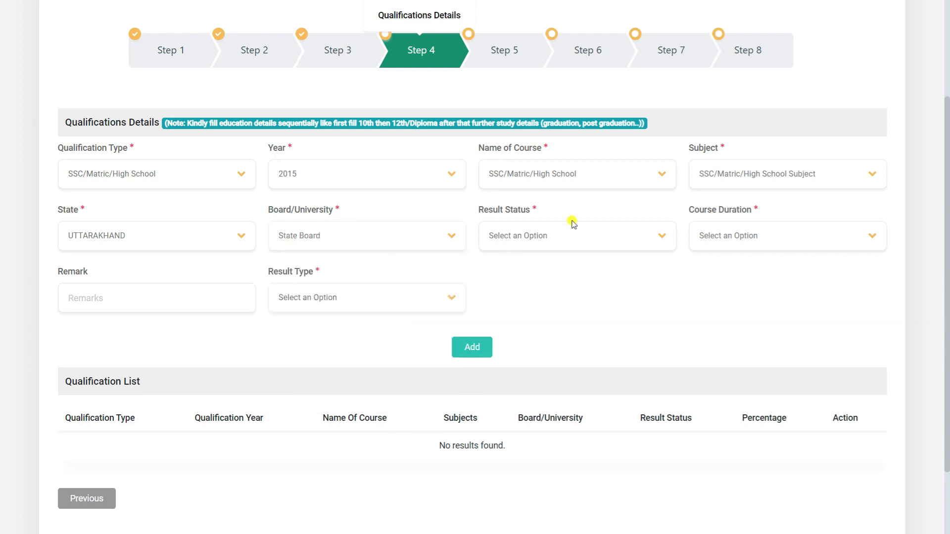
# - Set the high school qualification's result status to PASSED and its course duration to 1 Year
pyautogui.click(568, 235)
pyautogui.click(553, 261)
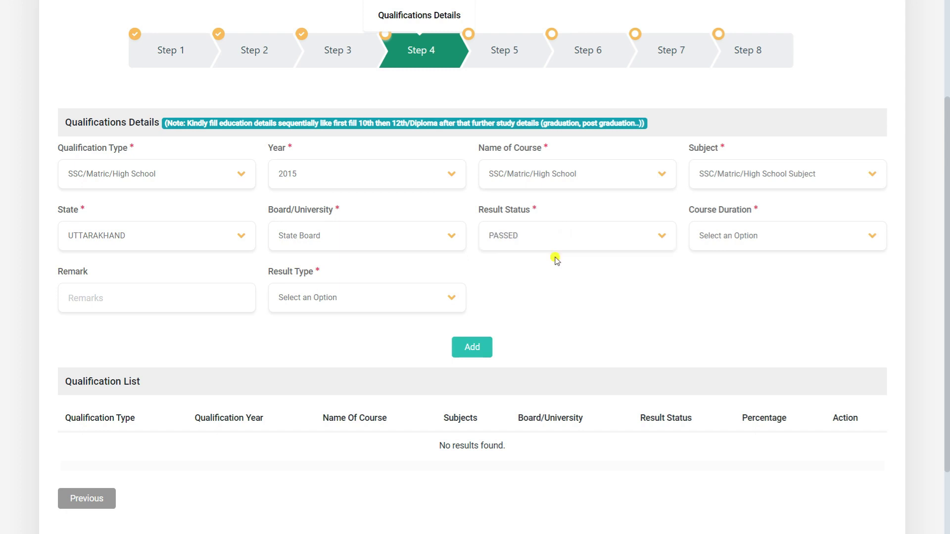
pyautogui.click(711, 235)
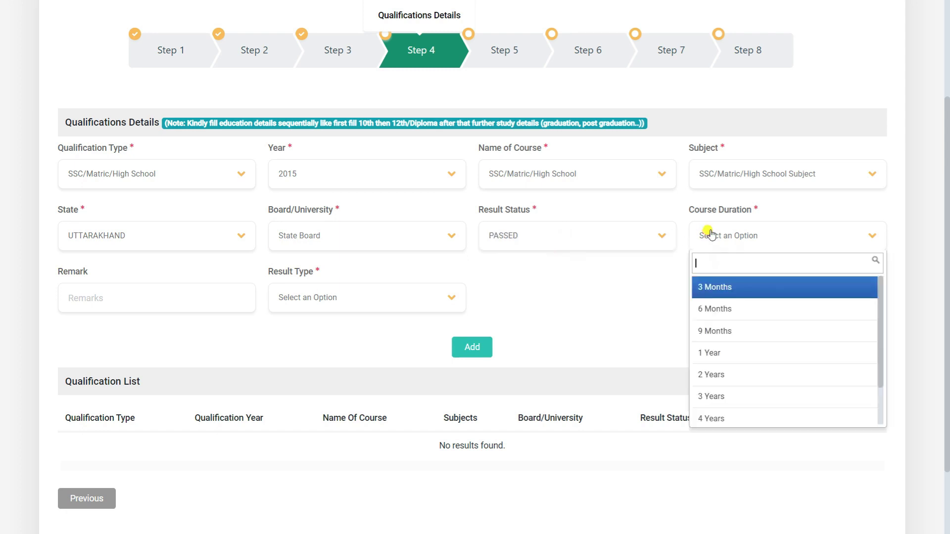
pyautogui.click(713, 352)
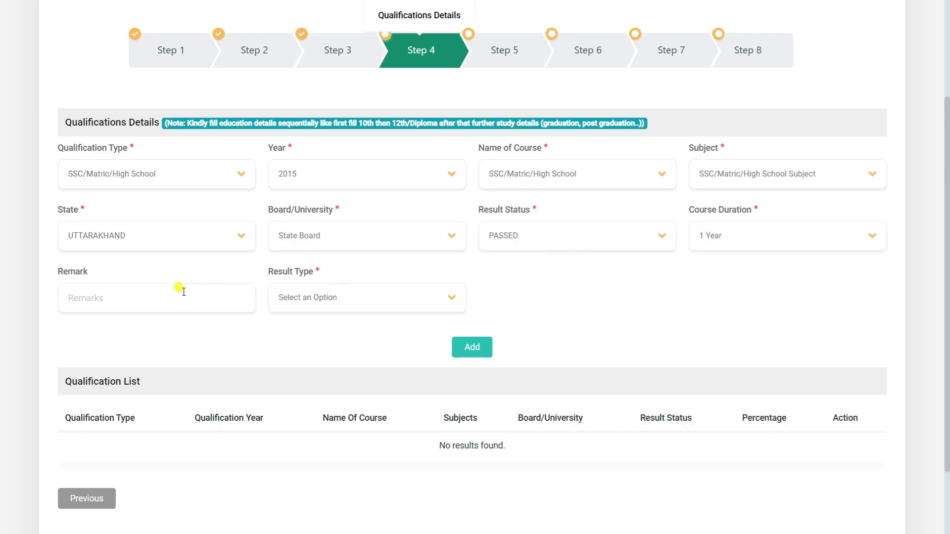
# - Set the high school qualification's result type to MARKS after trying the CGPA option
pyautogui.click(279, 306)
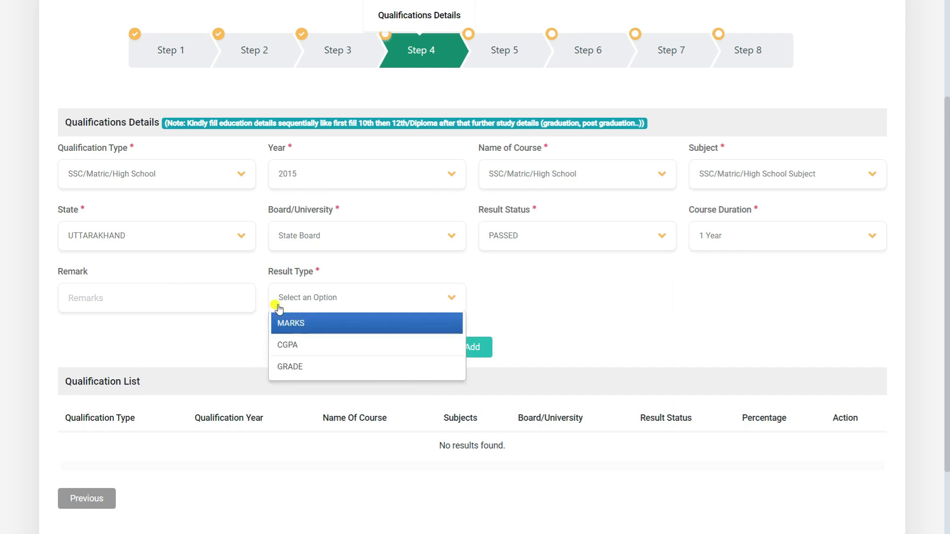
pyautogui.click(291, 323)
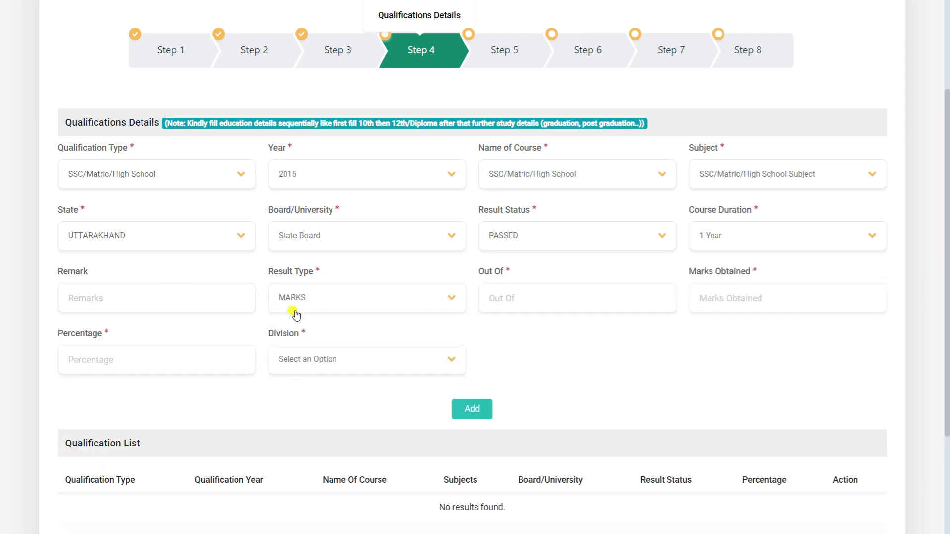
pyautogui.click(294, 302)
pyautogui.click(295, 344)
pyautogui.click(317, 303)
pyautogui.click(315, 322)
# - Enter 350 marks obtained out of 500 for the high school qualification
pyautogui.click(496, 295)
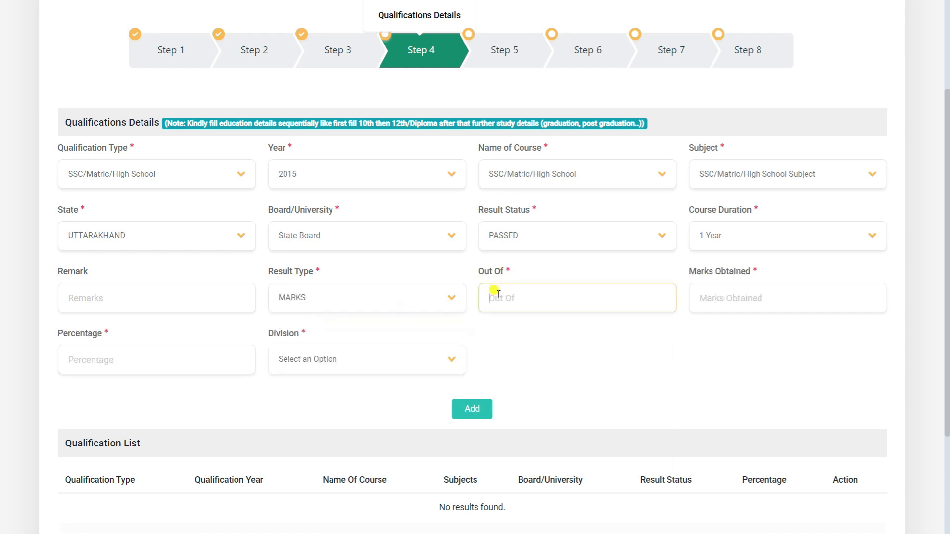
pyautogui.write('500')
pyautogui.click(732, 293)
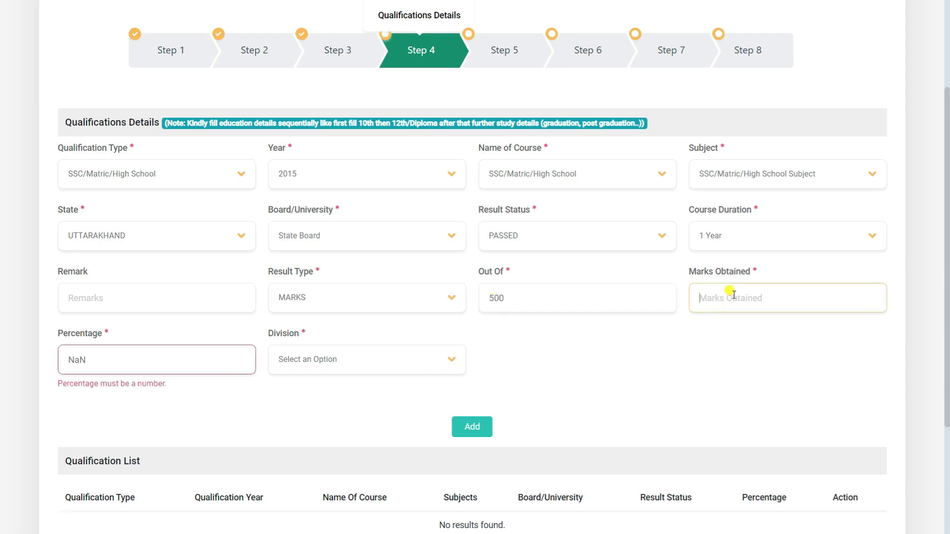
pyautogui.write('350')
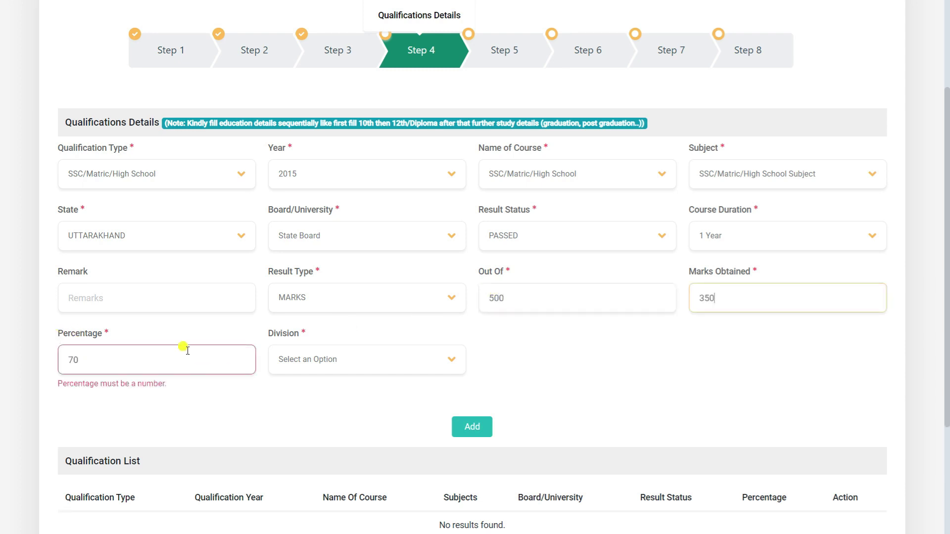
# - Choose FIRST as the high school division and add the qualification to the list
pyautogui.click(278, 360)
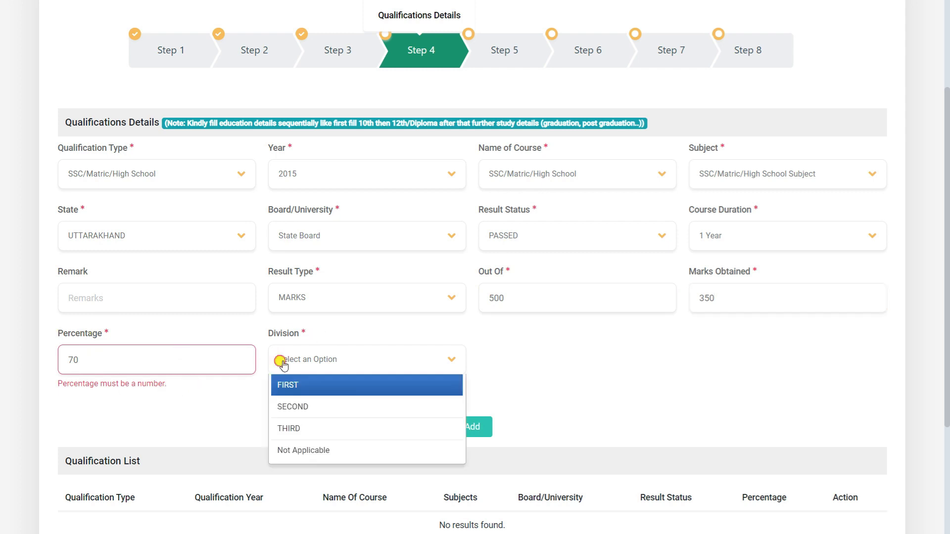
pyautogui.click(288, 384)
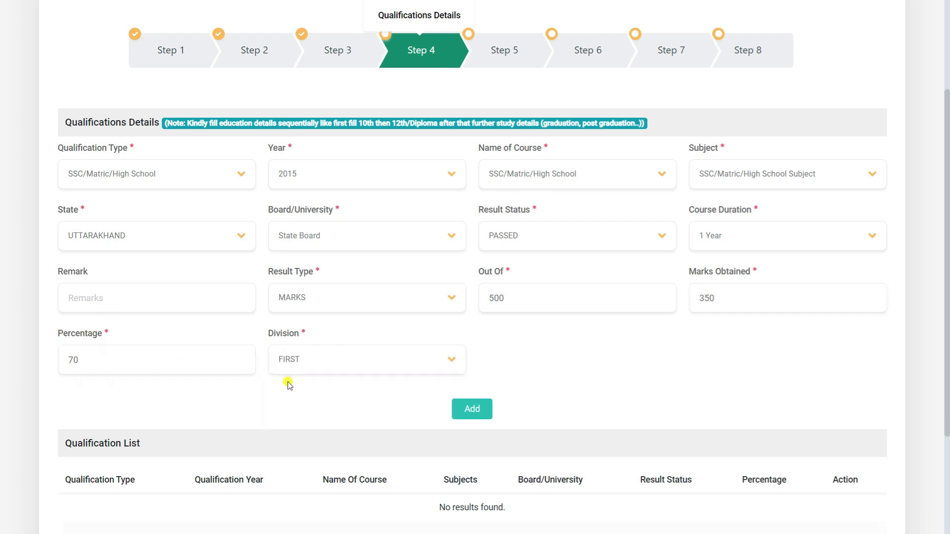
pyautogui.click(472, 411)
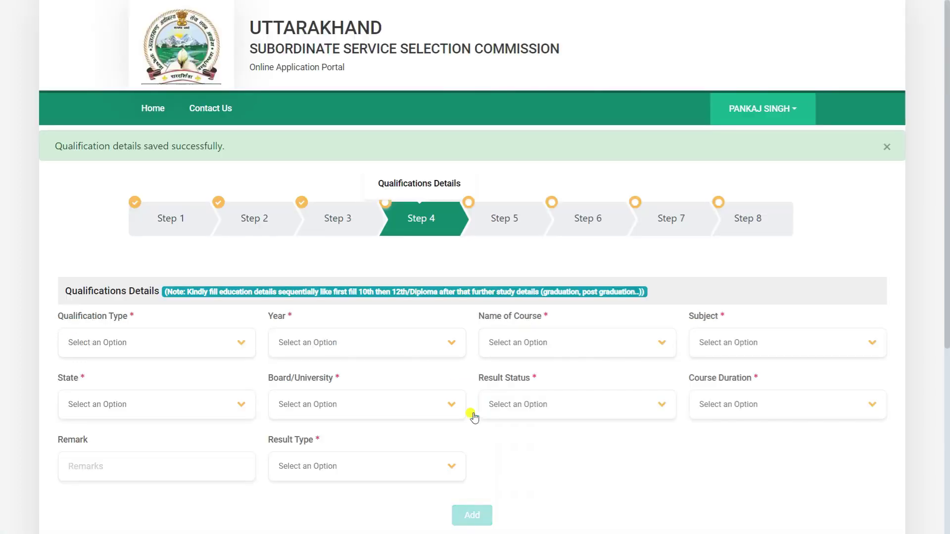
pyautogui.scroll(-3, 471, 416)
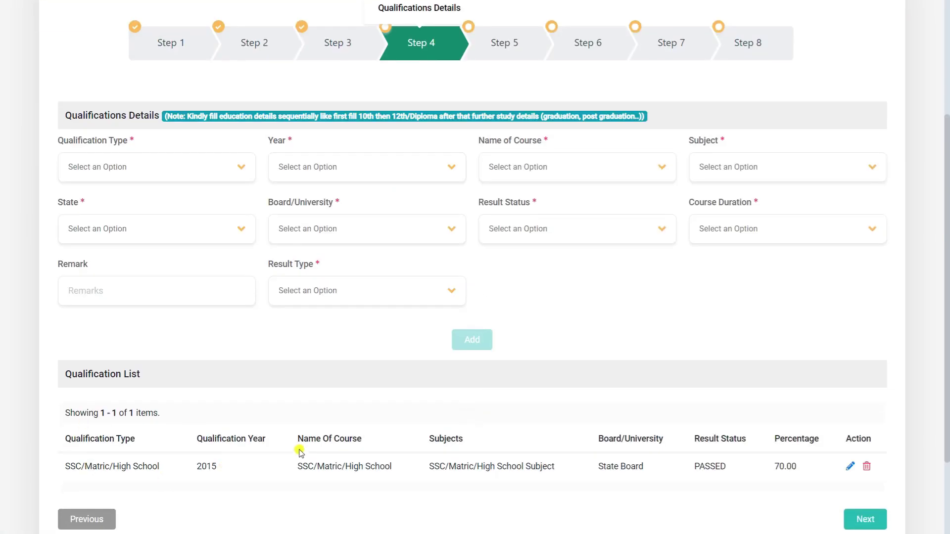
# - Choose Intermediate(10+2) as the second qualification's type and 2017 as its year
pyautogui.scroll(2, 321, 412)
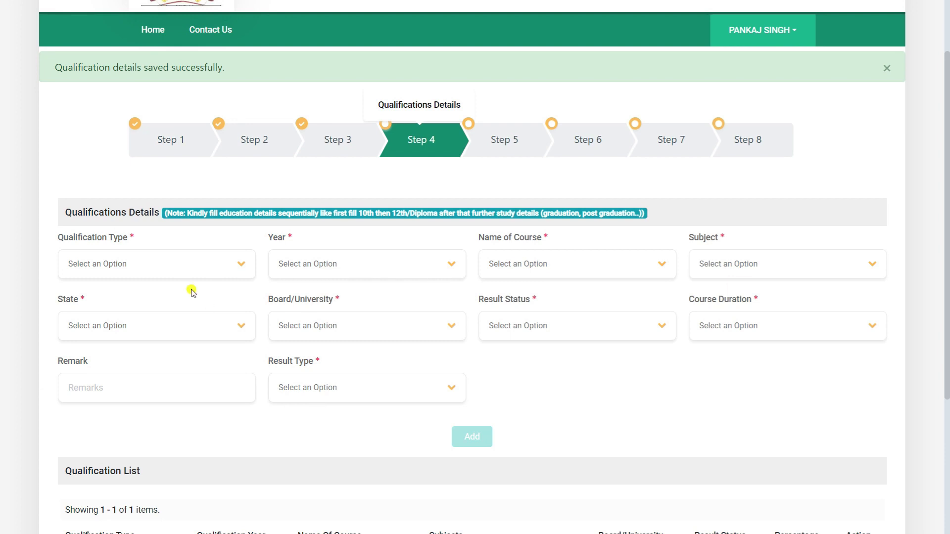
pyautogui.click(184, 268)
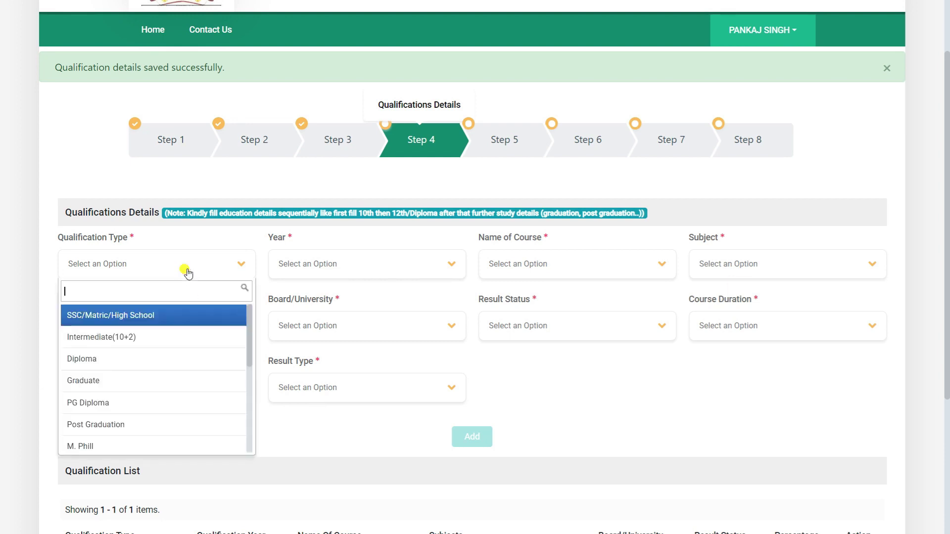
pyautogui.click(137, 337)
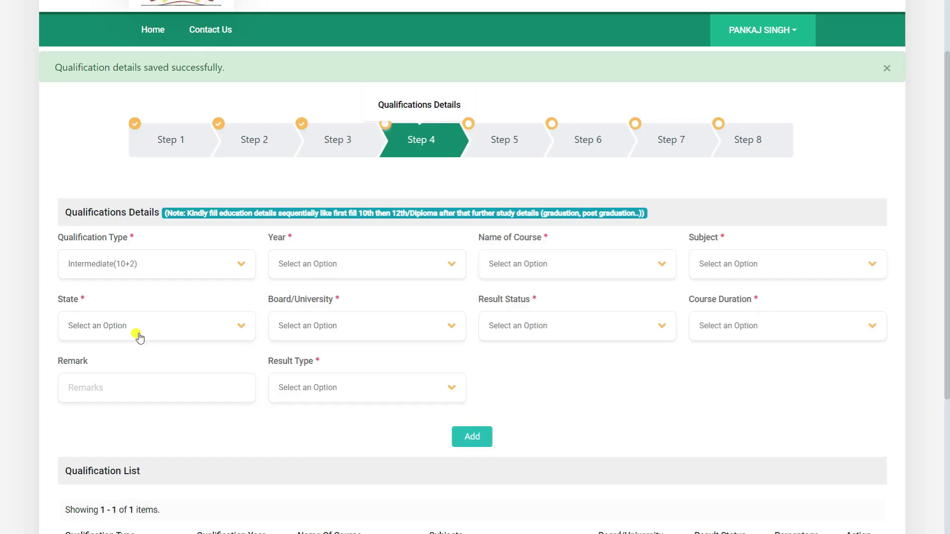
pyautogui.click(328, 271)
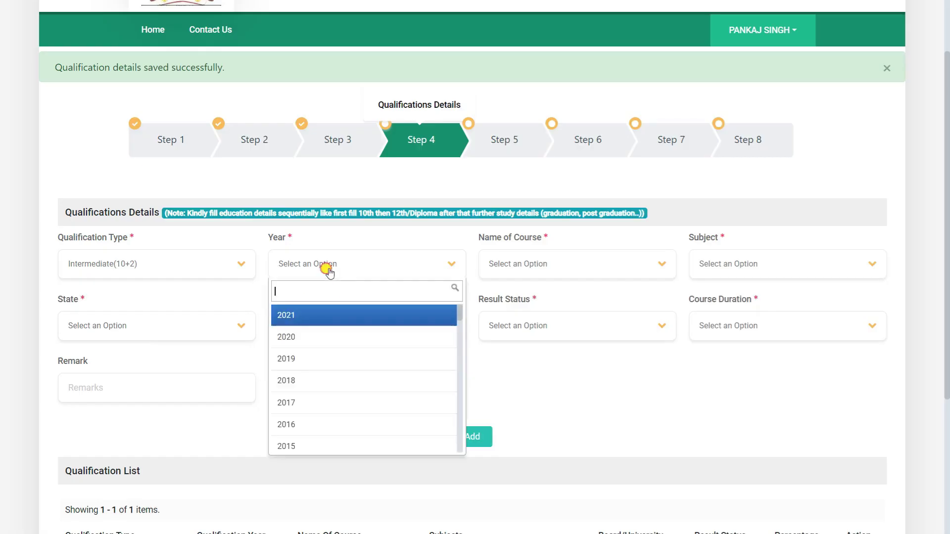
pyautogui.click(311, 402)
# - Set the intermediate course to Intermediate(12th) Science with subjects HINDI, Chemistry, English, Mathematics and Physics
pyautogui.click(533, 270)
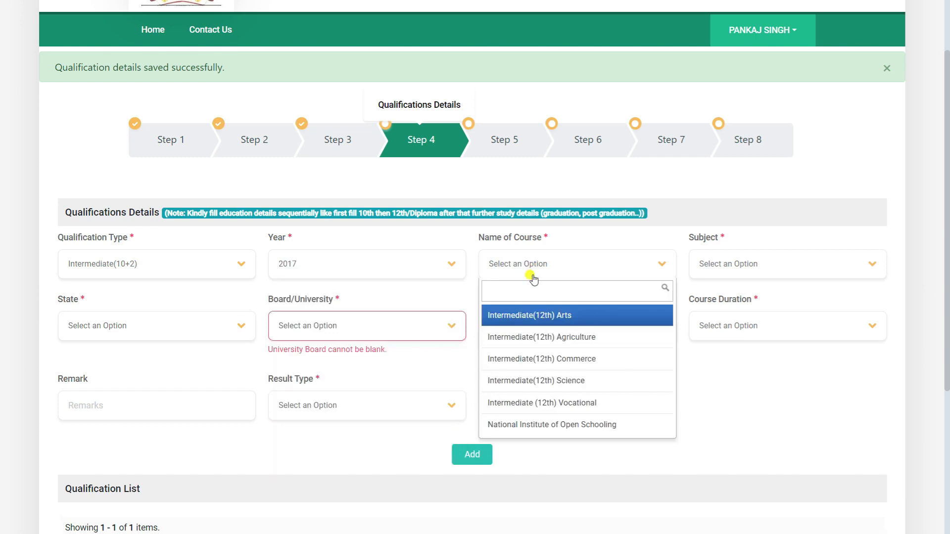
pyautogui.click(556, 379)
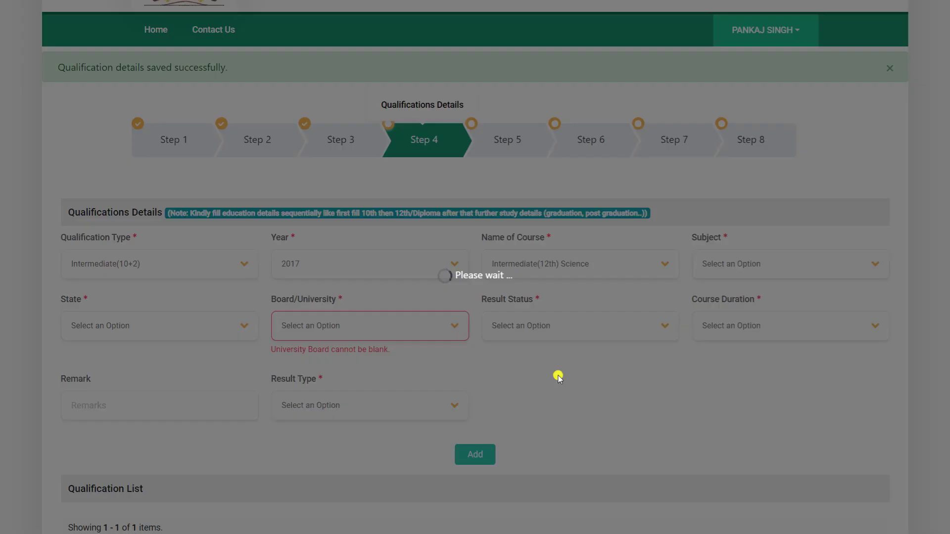
pyautogui.click(713, 272)
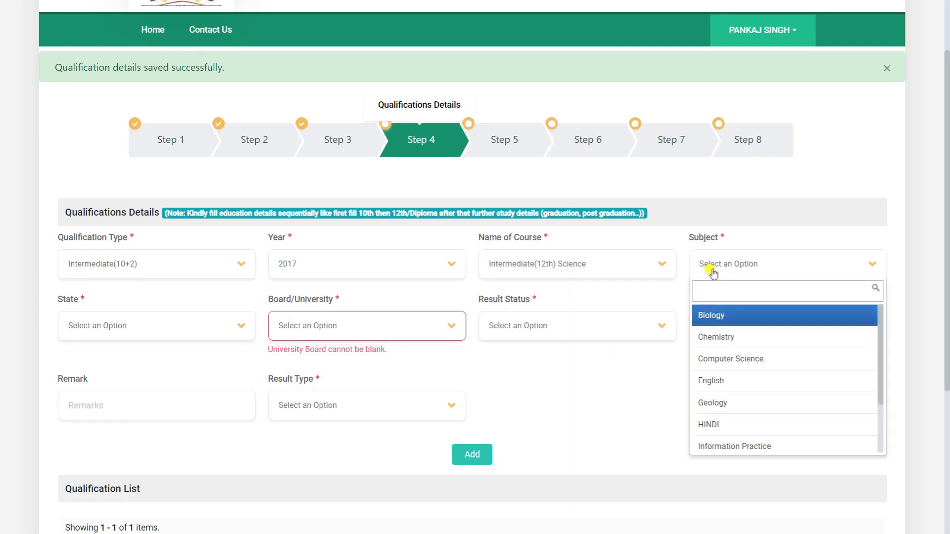
pyautogui.click(713, 420)
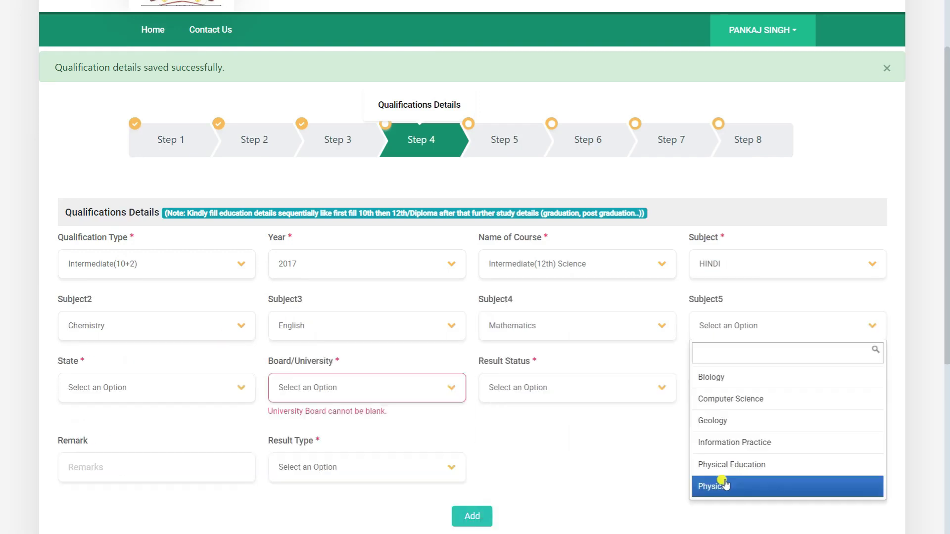
pyautogui.click(721, 483)
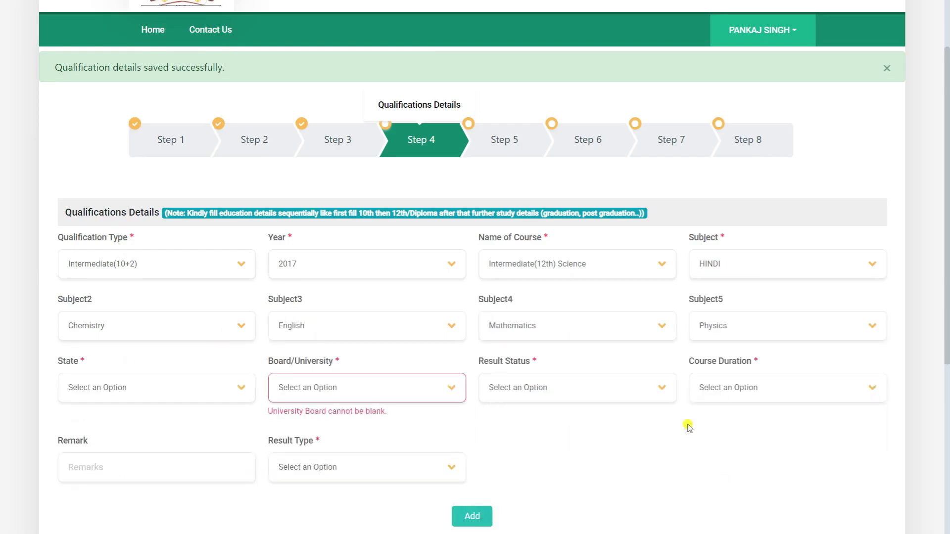
# - Choose UTTARAKHAND as the state and State Board as the board/university for the intermediate qualification
pyautogui.click(191, 399)
pyautogui.write('utt')
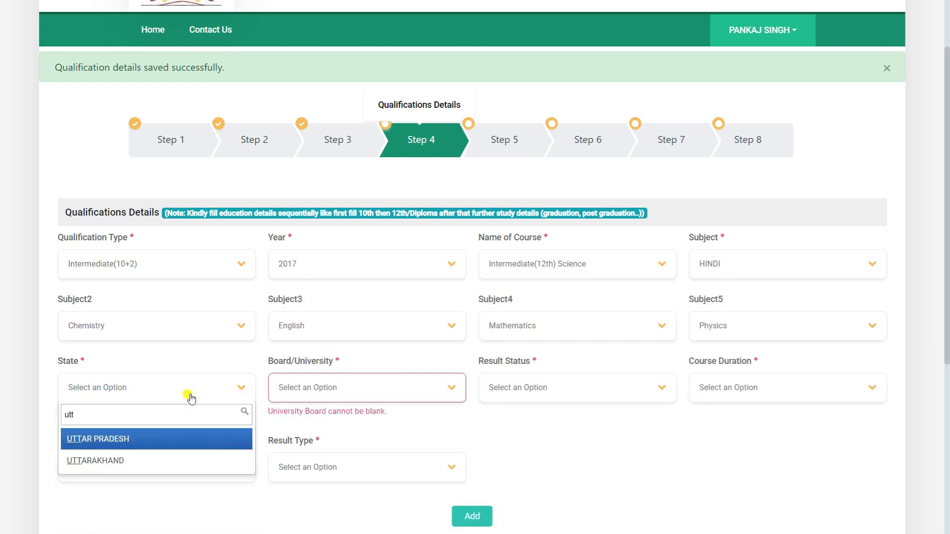
pyautogui.press('Down')
pyautogui.press('Return')
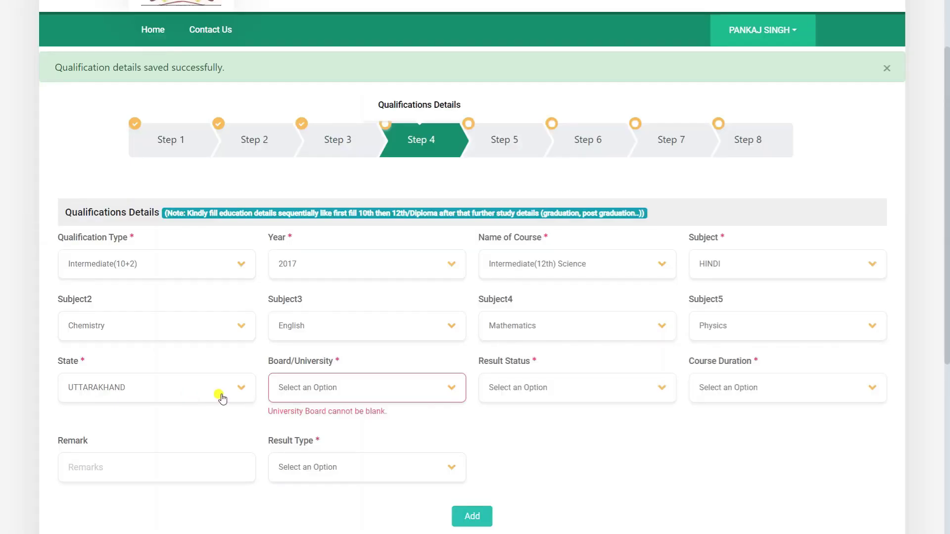
pyautogui.click(306, 384)
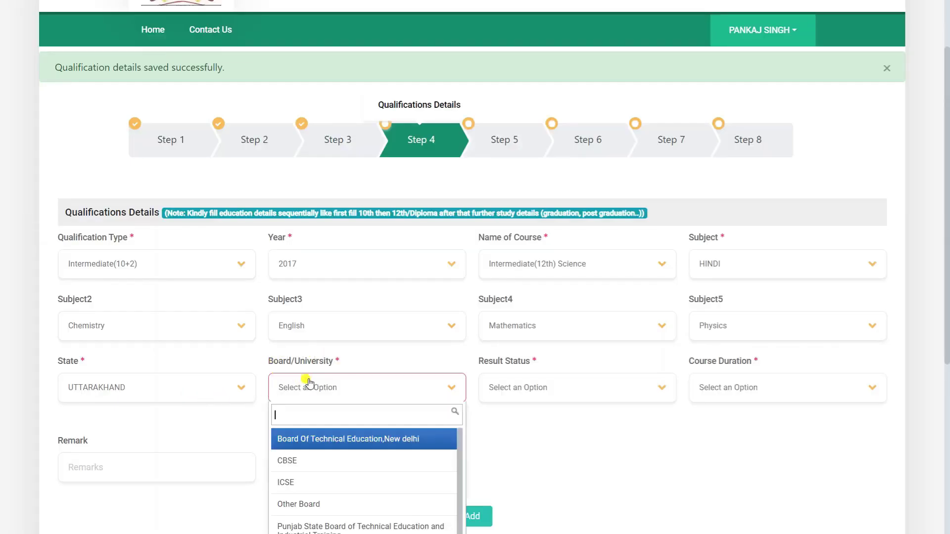
pyautogui.scroll(-3, 307, 382)
pyautogui.scroll(-1, 307, 331)
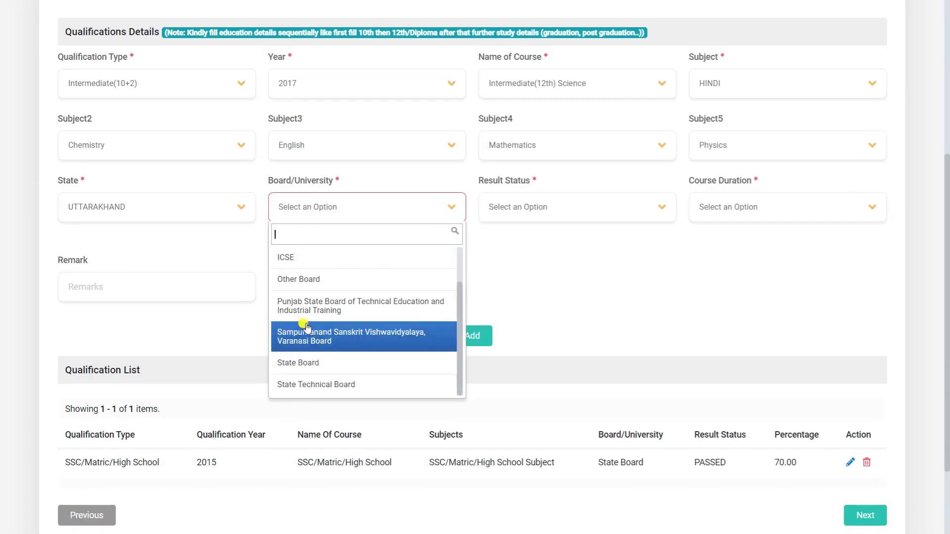
pyautogui.click(304, 361)
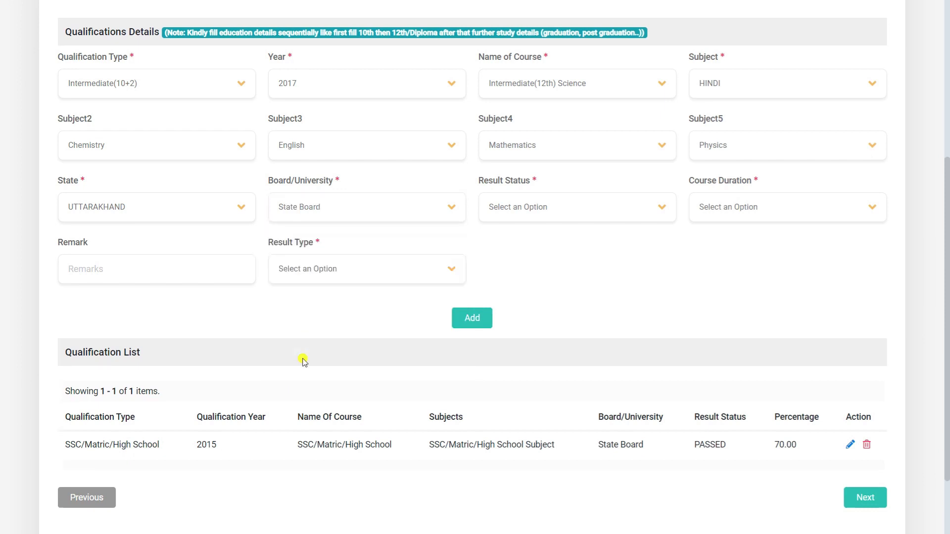
# - Set the intermediate qualification's result status to PASSED and its course duration to 1 Year
pyautogui.click(511, 213)
pyautogui.click(518, 230)
pyautogui.click(720, 221)
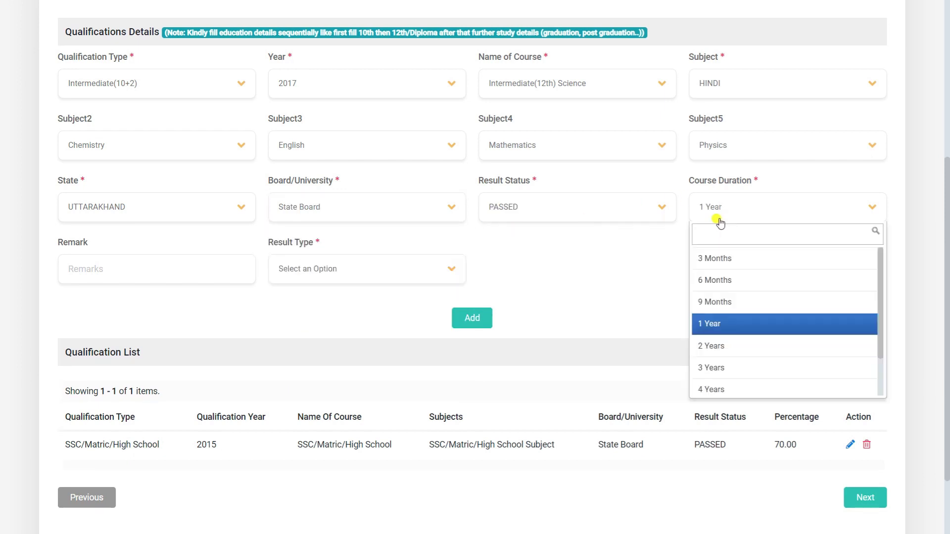
pyautogui.click(717, 323)
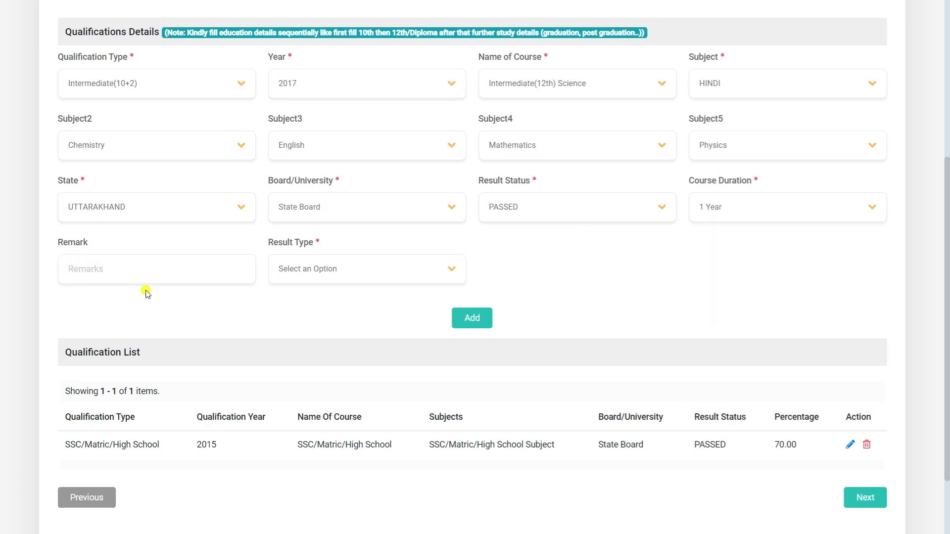
# - Set the intermediate result type to MARKS and enter 360 marks obtained out of 500
pyautogui.click(302, 260)
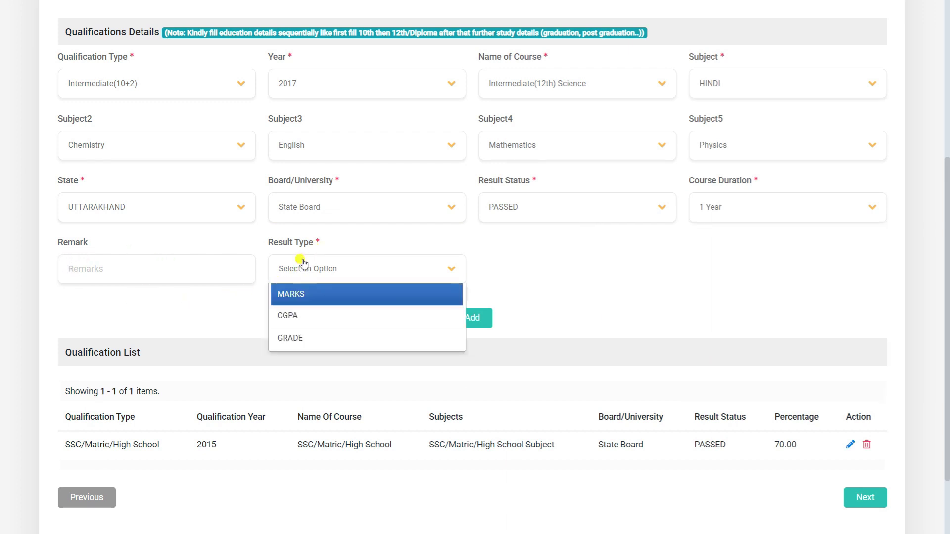
pyautogui.click(297, 294)
pyautogui.click(504, 271)
pyautogui.write('500')
pyautogui.click(709, 265)
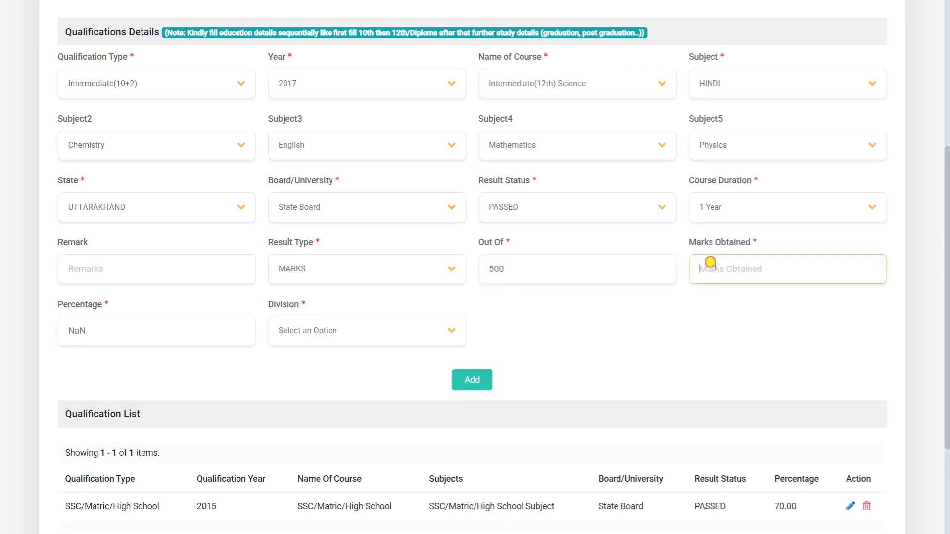
pyautogui.write('360')
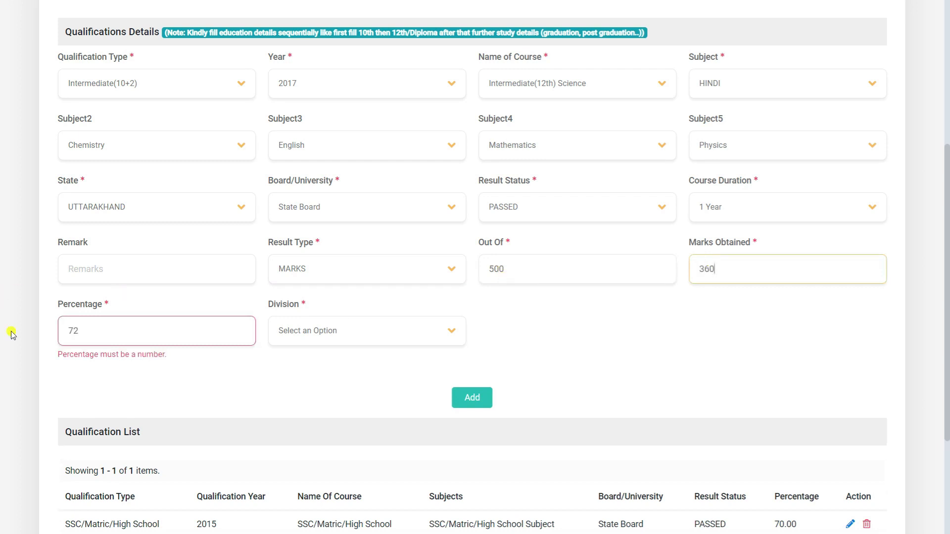
# - Choose FIRST as the intermediate division and add the qualification to the list
pyautogui.click(312, 334)
pyautogui.click(304, 361)
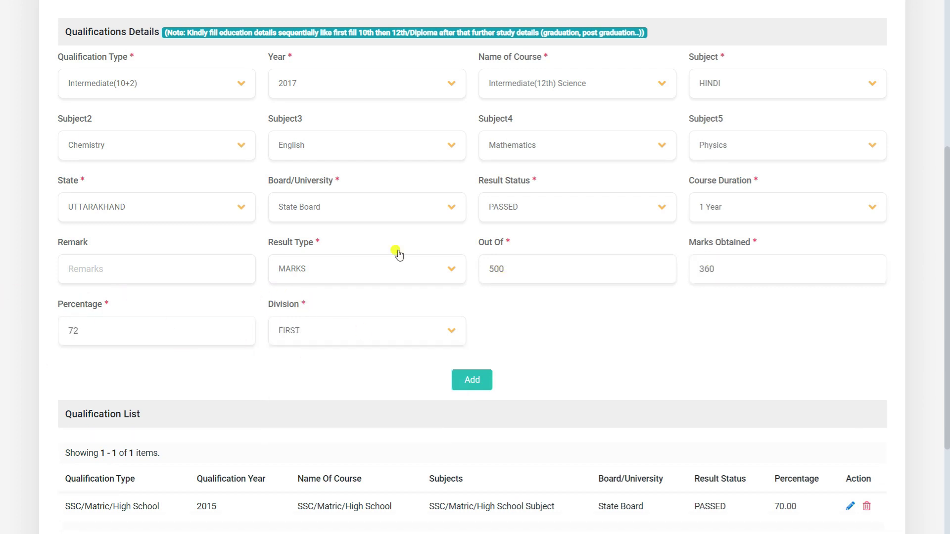
pyautogui.click(478, 387)
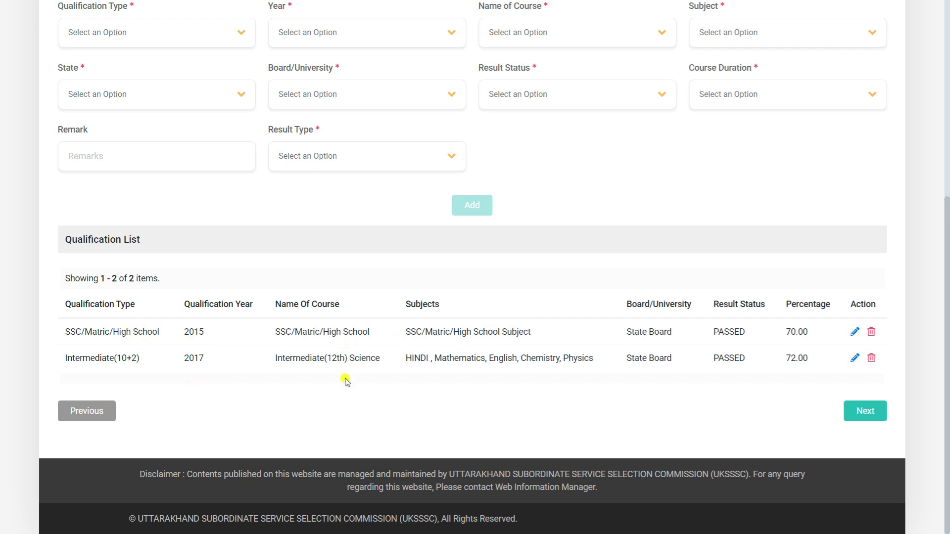
# - Review the qualification list and proceed to the Work Experience Details step
pyautogui.scroll(3, 346, 380)
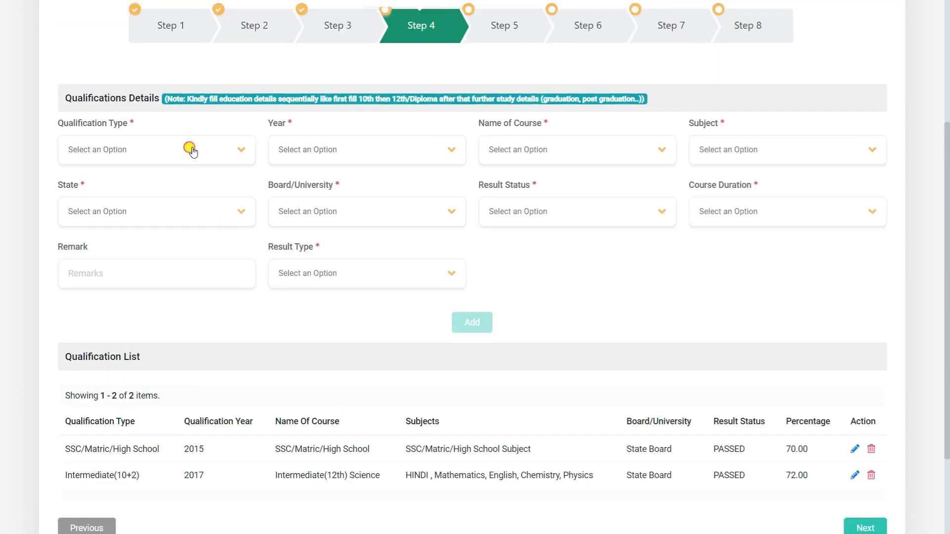
pyautogui.click(191, 150)
pyautogui.scroll(-3, 171, 198)
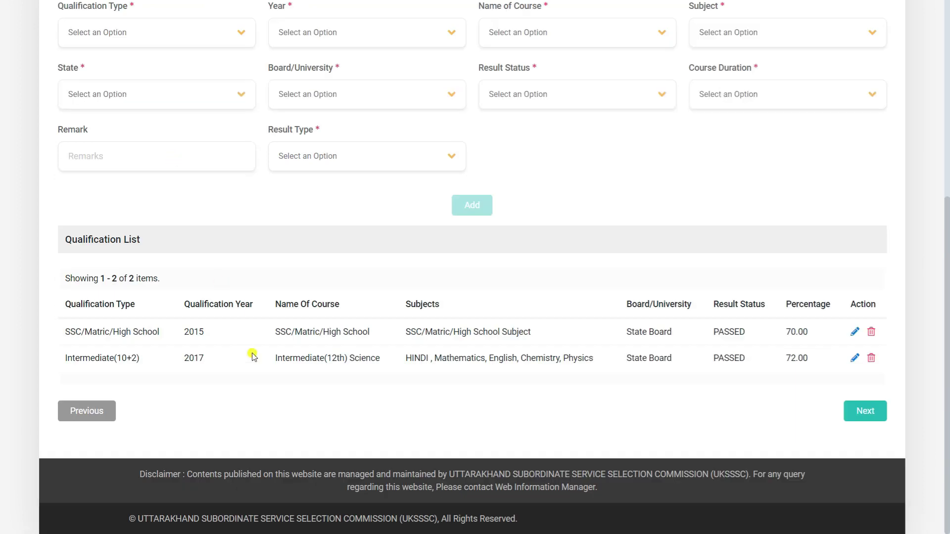
pyautogui.click(865, 411)
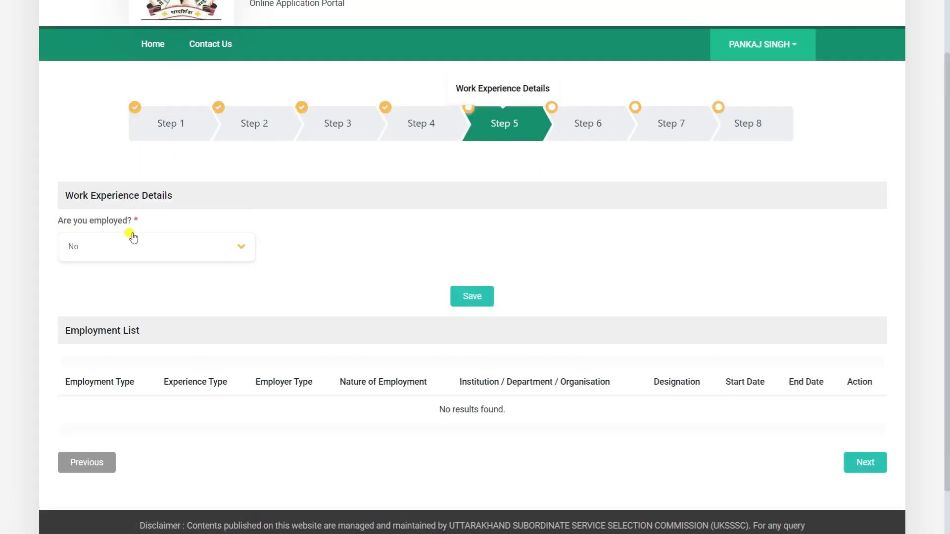
# - View the fields for employed candidates, then answer No to being employed and proceed to the document upload step
pyautogui.click(138, 247)
pyautogui.click(123, 275)
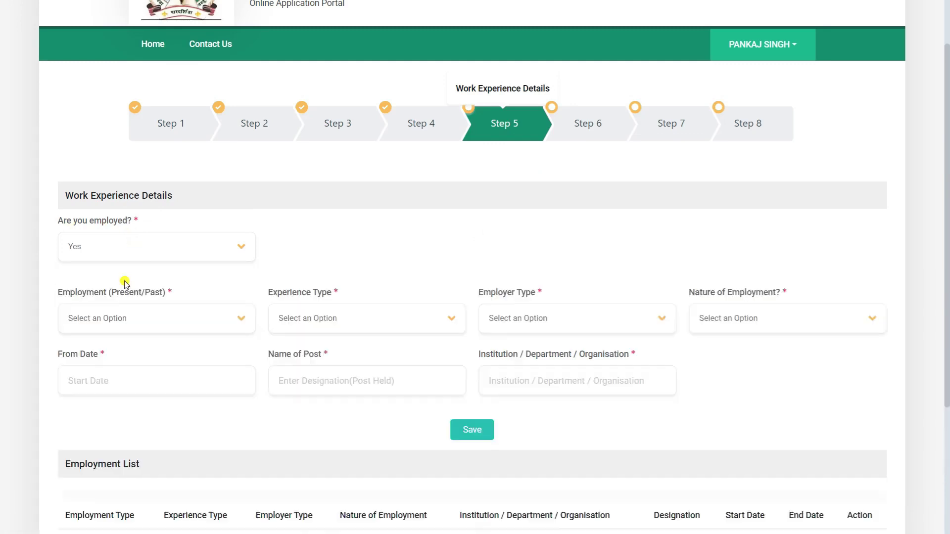
pyautogui.click(142, 247)
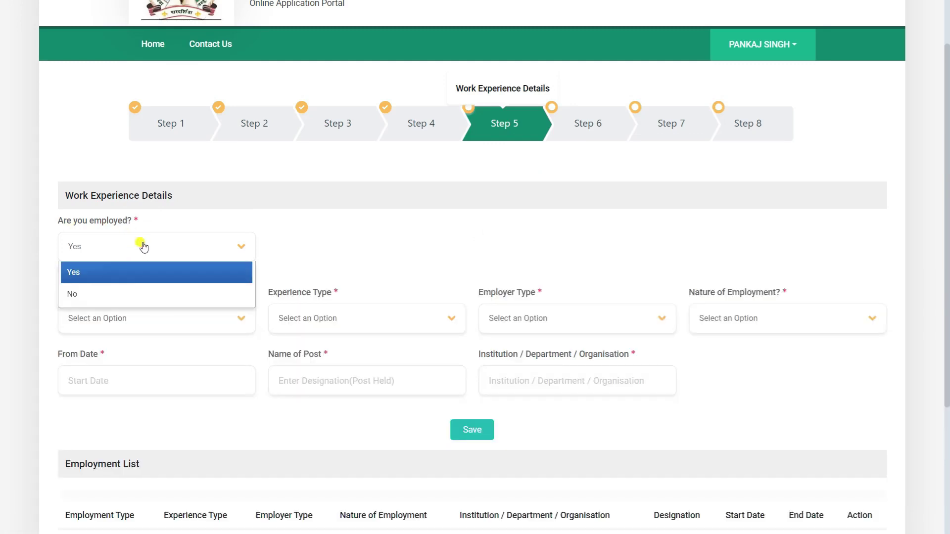
pyautogui.click(138, 292)
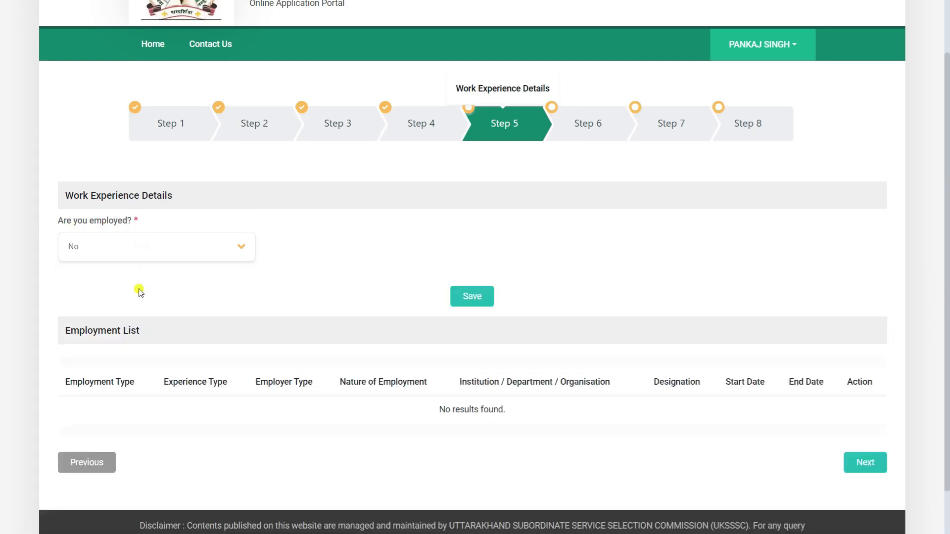
pyautogui.click(865, 462)
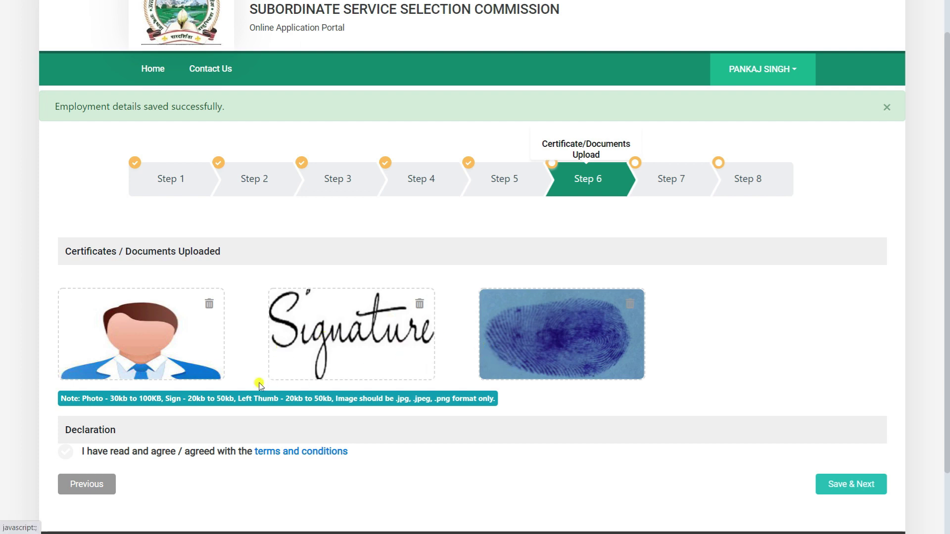
# - Agree to the terms and conditions declaration and save the uploaded documents to reach the Criteria Details step
pyautogui.click(66, 452)
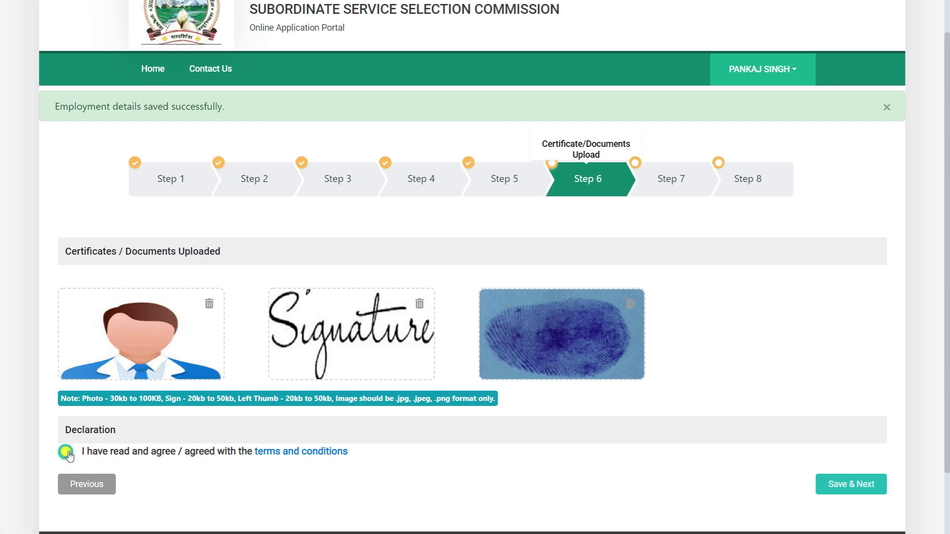
pyautogui.click(838, 481)
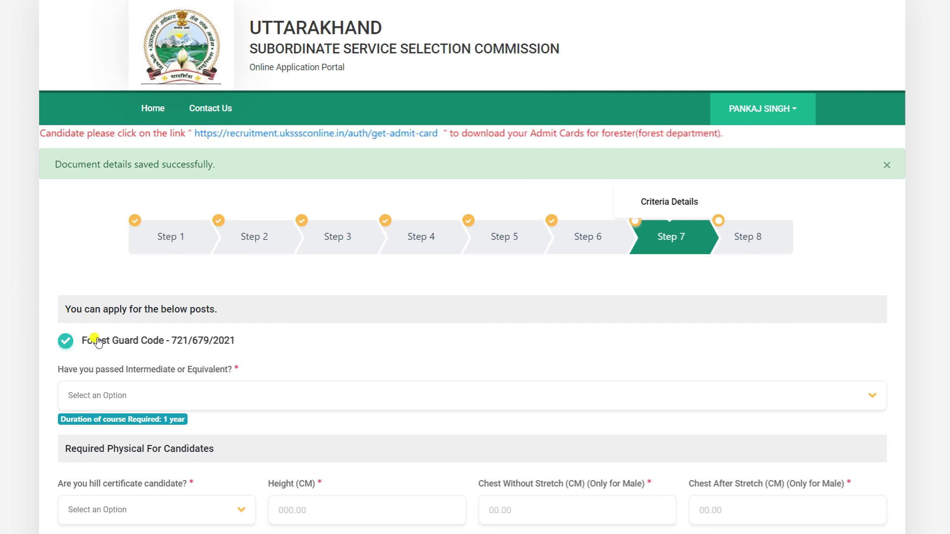
# - Answer YES to having passed Intermediate or Equivalent for the Forest Guard post
pyautogui.scroll(-2, 166, 345)
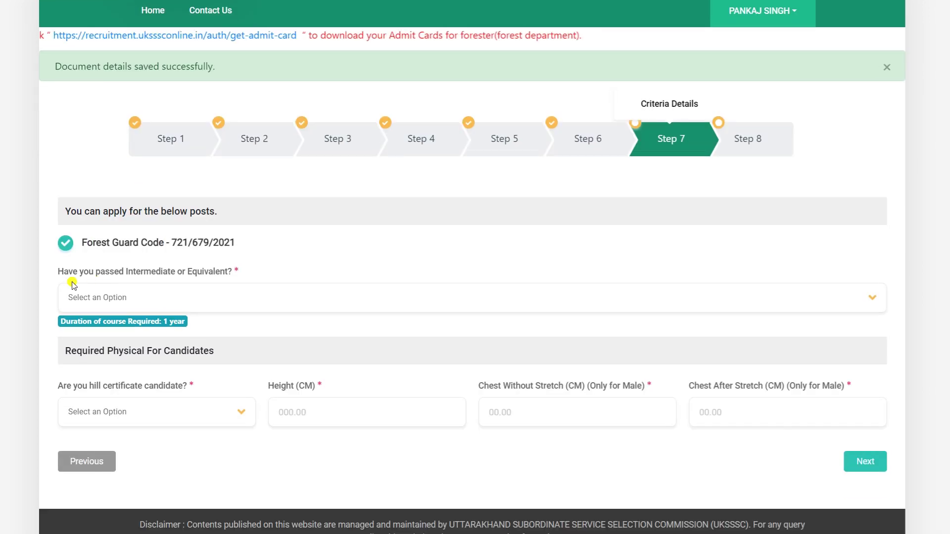
pyautogui.click(156, 297)
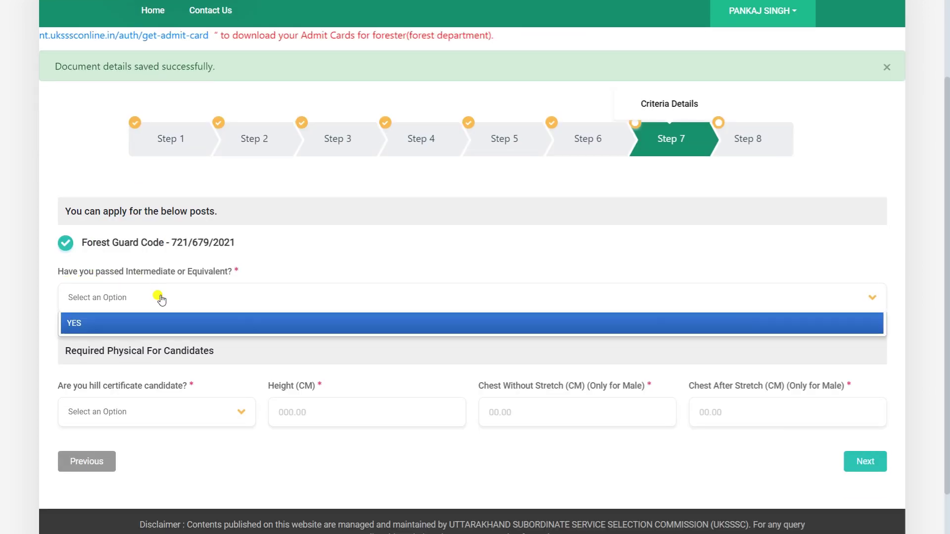
pyautogui.click(153, 322)
# - Set hill certificate candidate to No, enter height 174 cm and chest 79 cm unstretched and 86 cm stretched, and proceed to the review
pyautogui.scroll(-1, 153, 312)
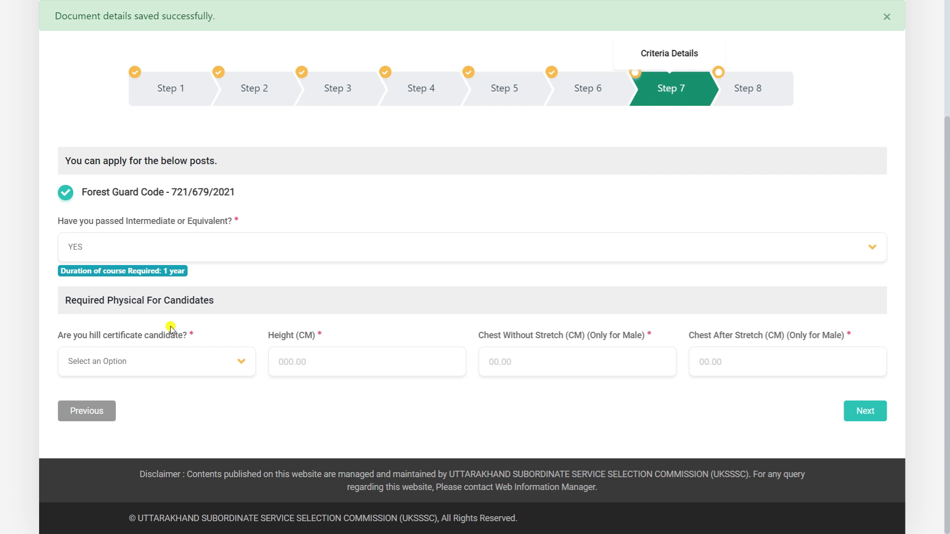
pyautogui.click(167, 354)
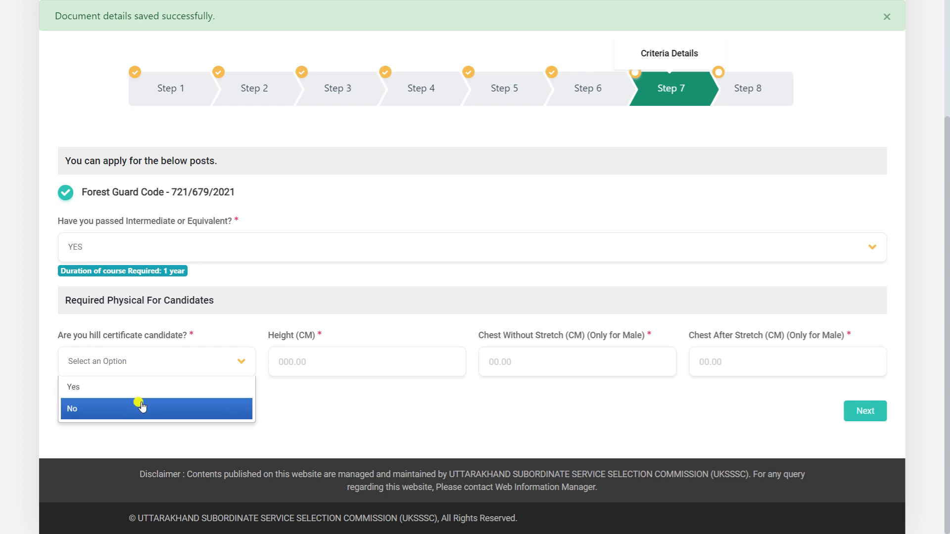
pyautogui.click(142, 407)
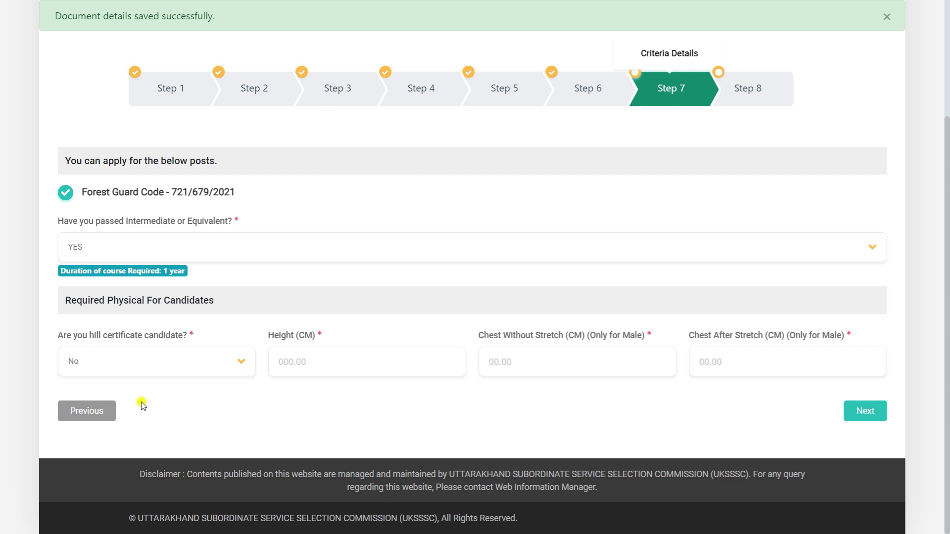
pyautogui.click(297, 363)
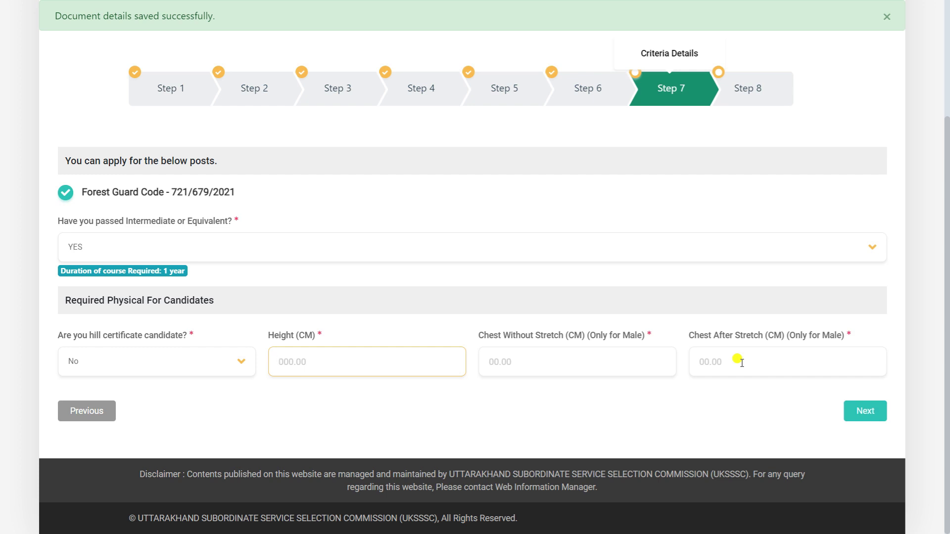
pyautogui.click(851, 413)
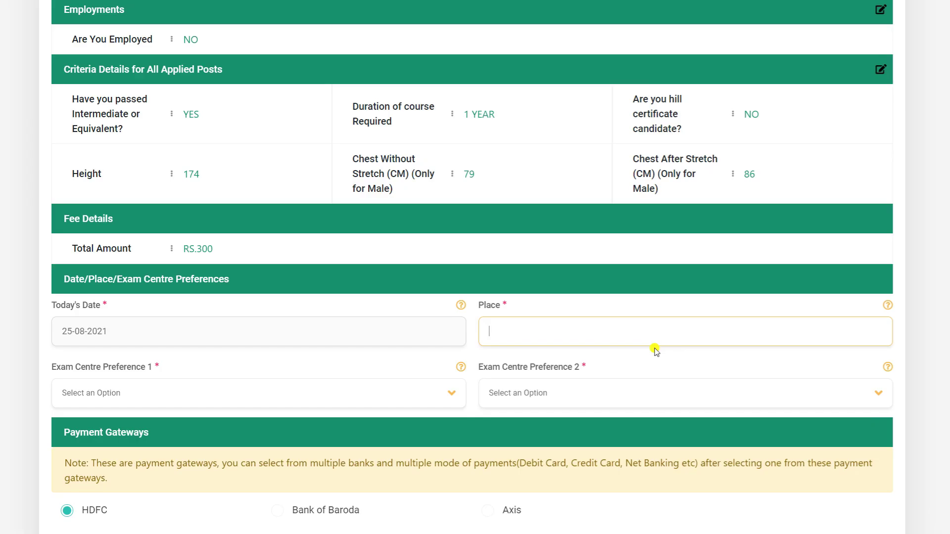
# - Review the entered application details from the post, documents and personal information down to the fee and exam centre section
pyautogui.scroll(20, 656, 351)
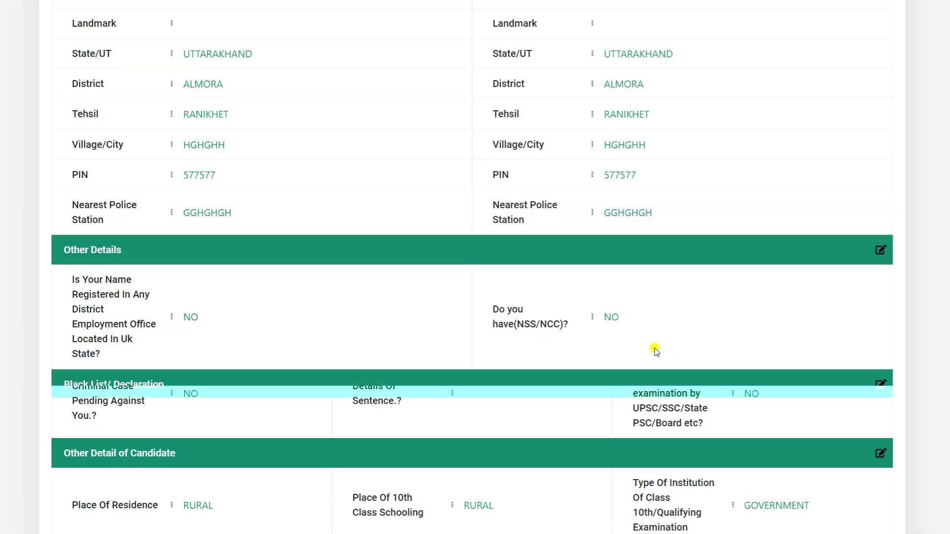
pyautogui.scroll(20, 656, 352)
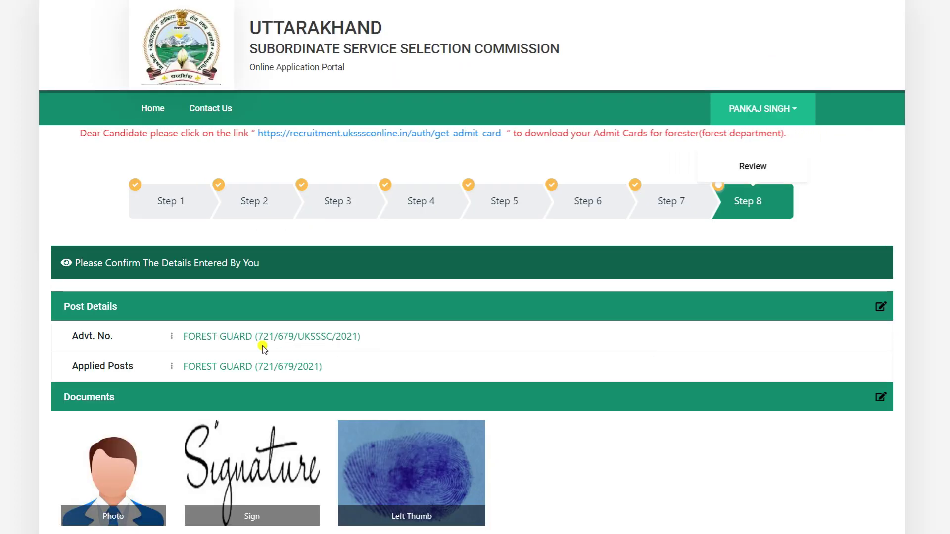
pyautogui.scroll(-8, 263, 349)
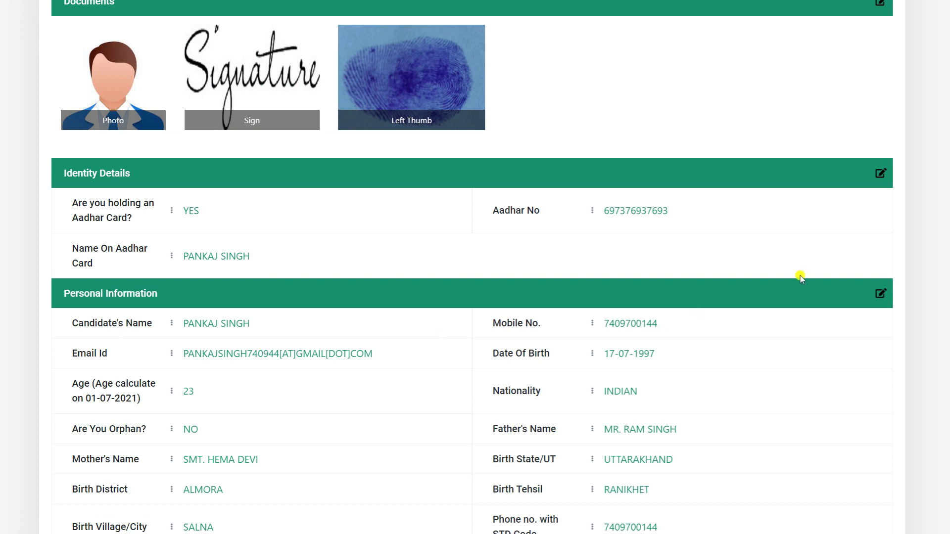
pyautogui.scroll(-20, 884, 296)
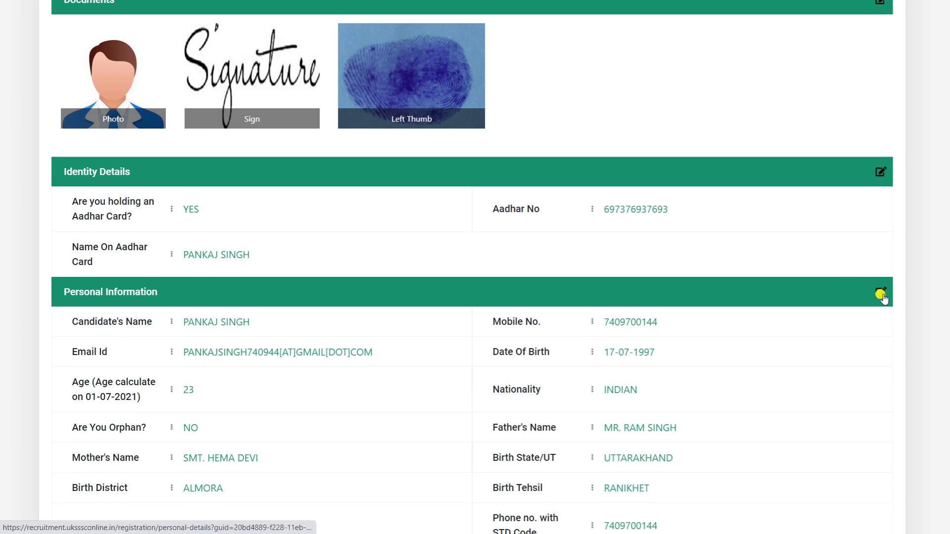
pyautogui.scroll(-20, 883, 296)
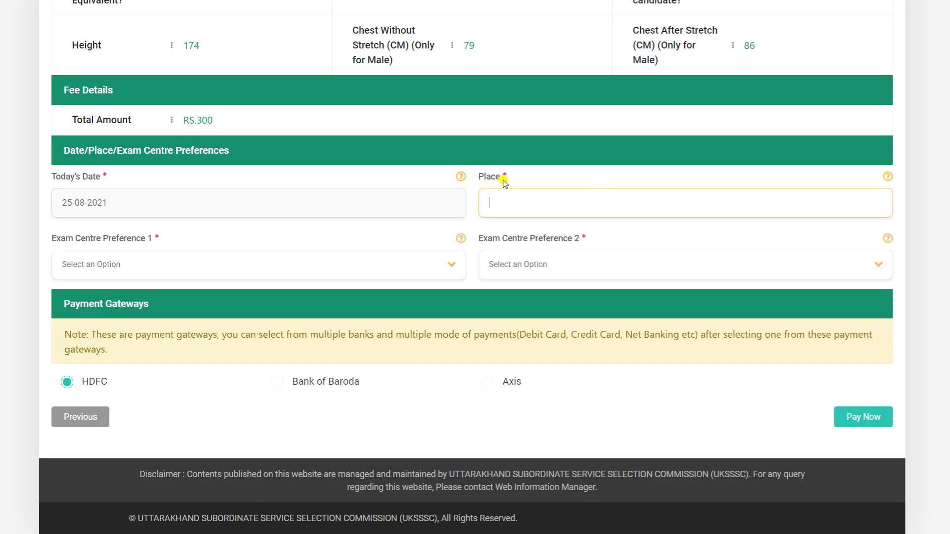
# - Set the exam centre preferences to Nainital first and Almora second, and enter HALDWANI as the place
pyautogui.click(122, 282)
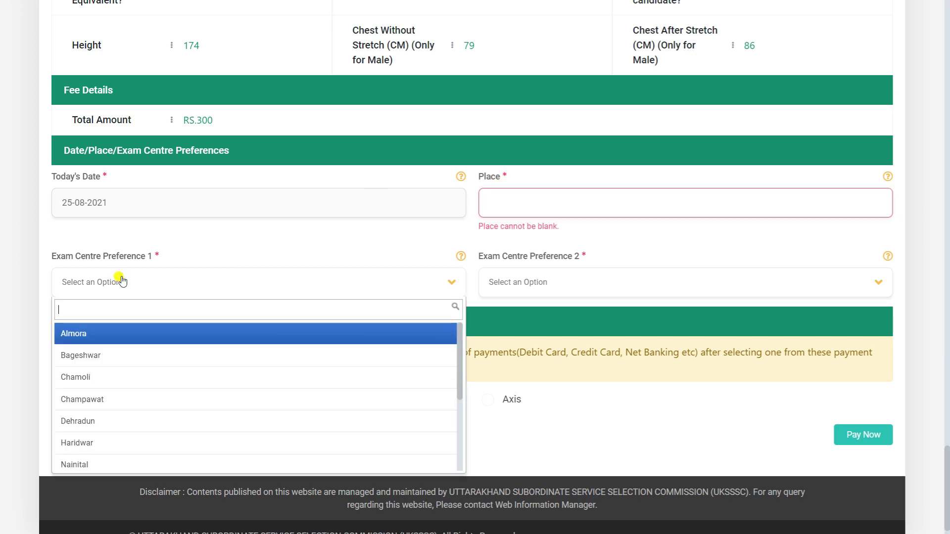
pyautogui.scroll(-1, 99, 390)
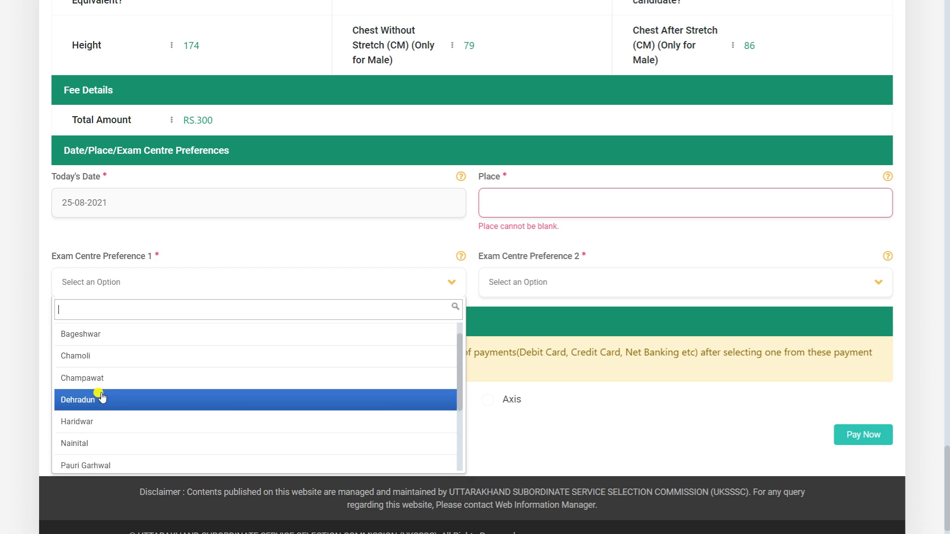
pyautogui.click(107, 443)
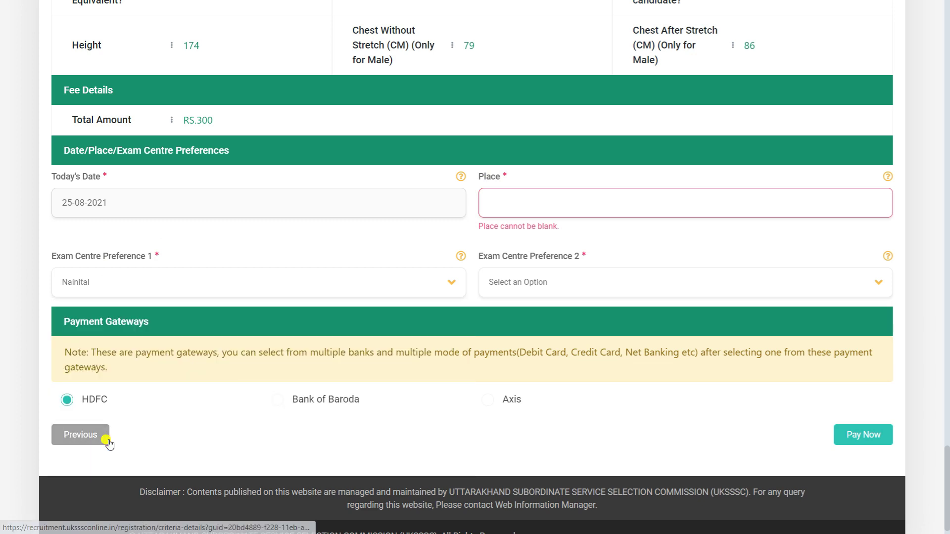
pyautogui.click(555, 286)
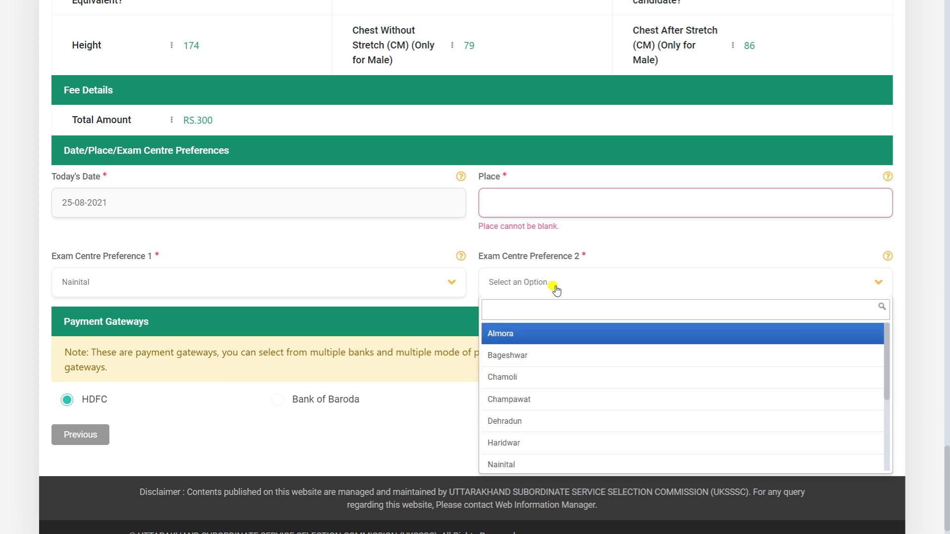
pyautogui.click(524, 334)
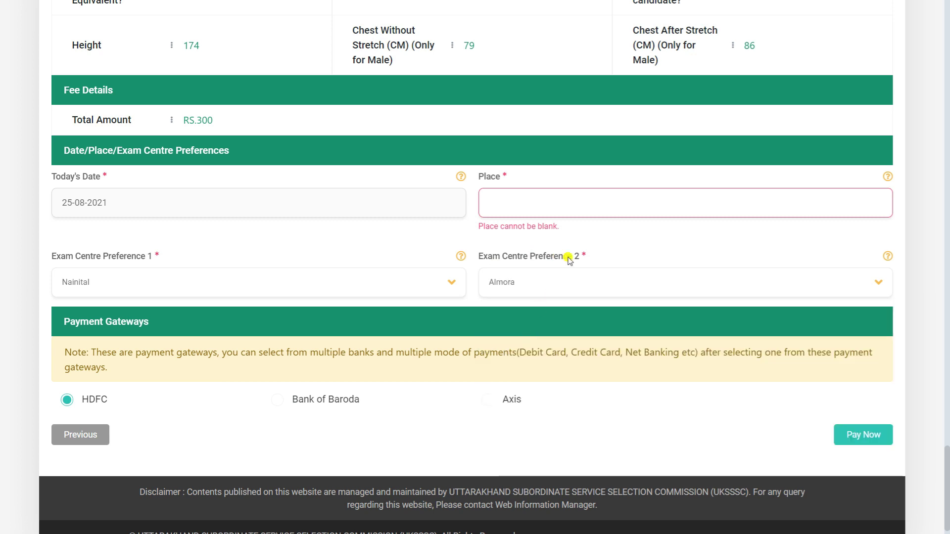
pyautogui.click(544, 203)
pyautogui.write('HALDWANI')
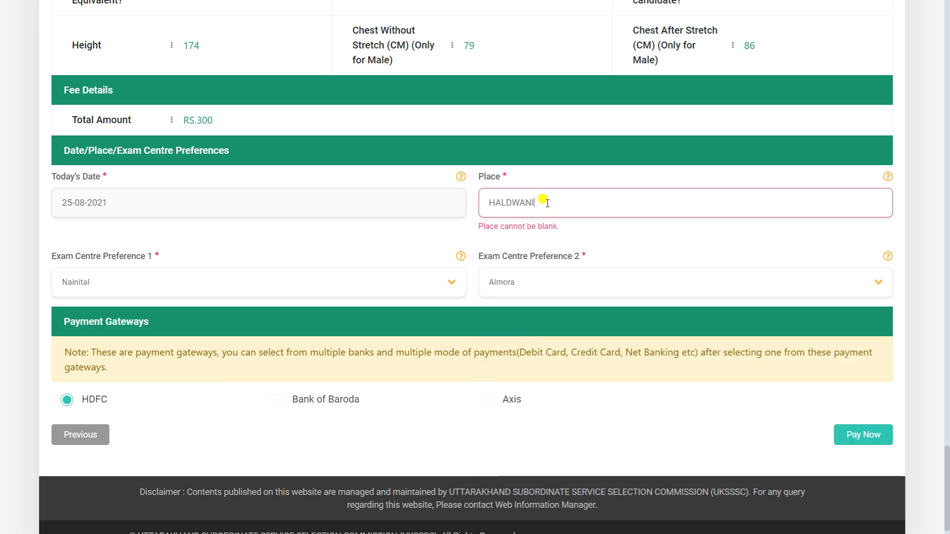
# - Proceed to pay through the HDFC gateway, agree to the declaration, and choose debit card as the payment method
pyautogui.scroll(-1, 390, 202)
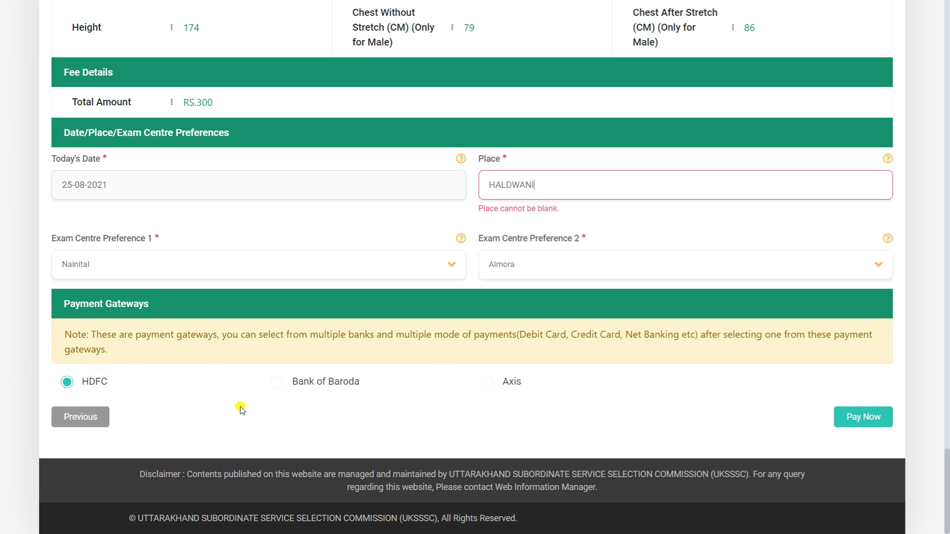
pyautogui.click(841, 420)
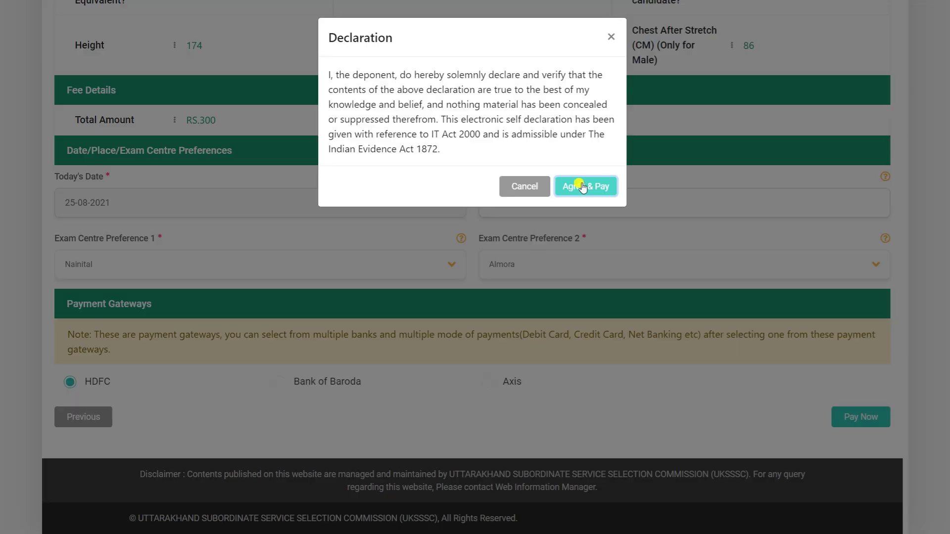
pyautogui.click(582, 186)
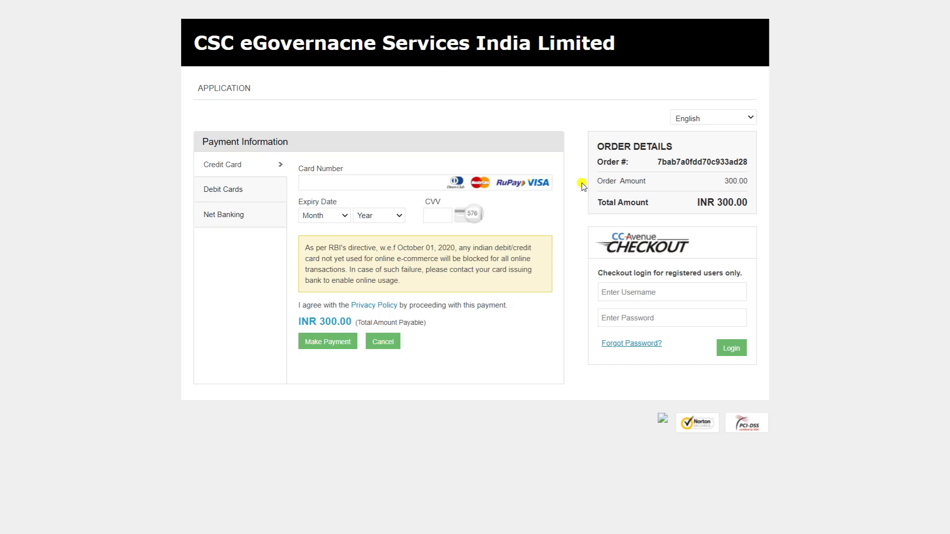
pyautogui.click(218, 190)
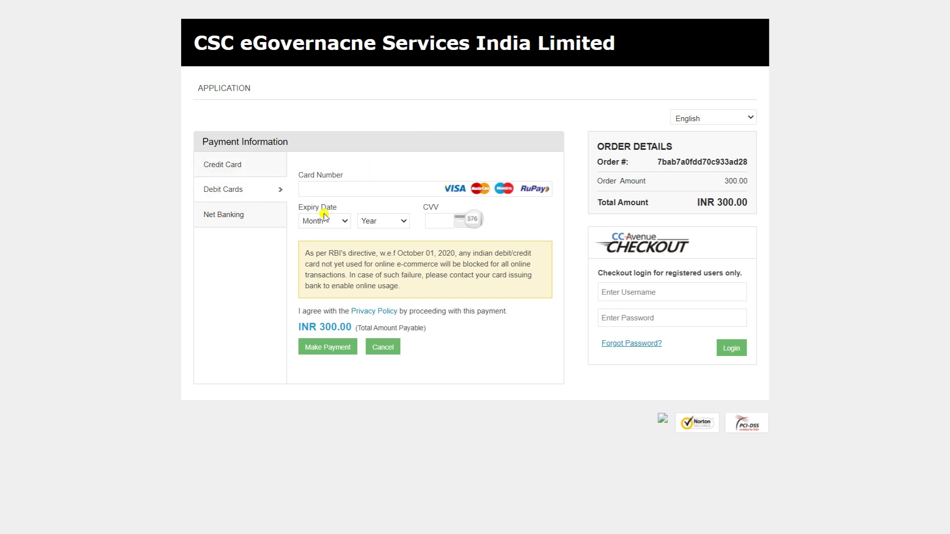